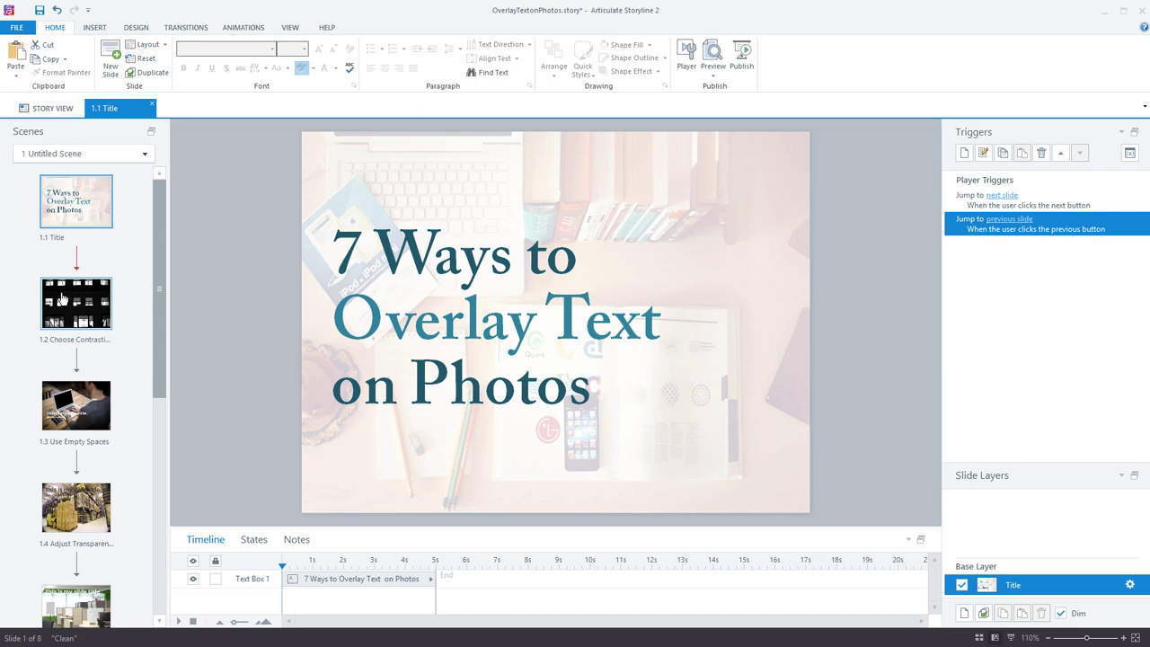
Step: On slide 1.2, change the title and subtitle font colour to white
{"action": "left_click", "coordinate": [61, 298]}
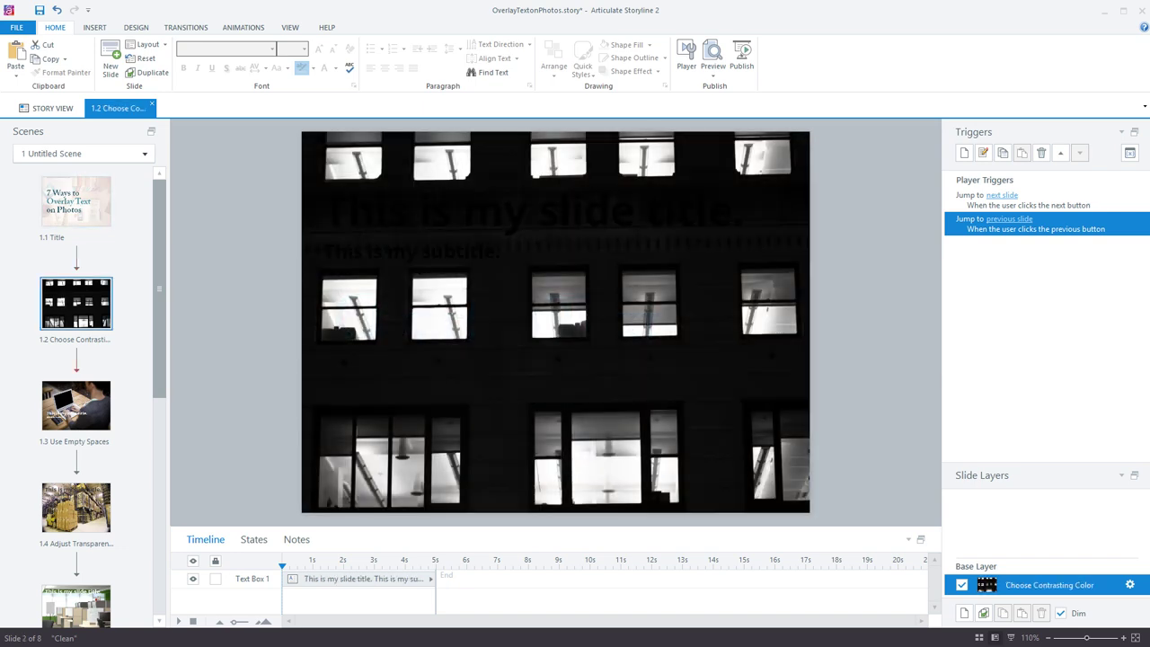
{"action": "left_click", "coordinate": [433, 184]}
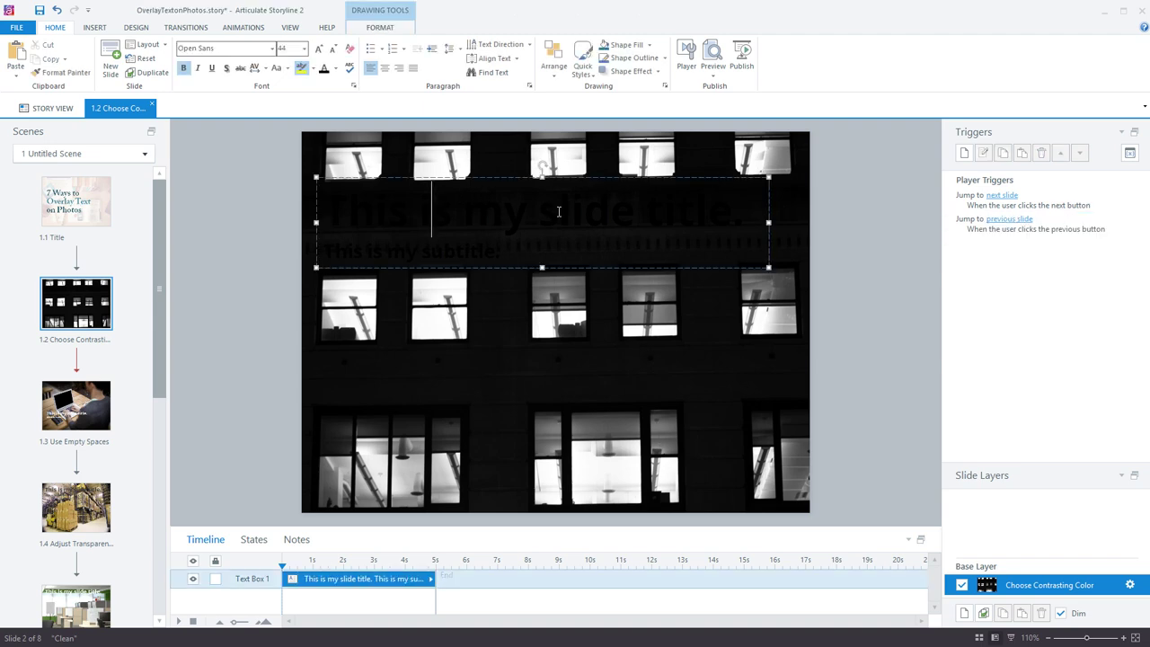
{"action": "key", "text": "Escape"}
{"action": "left_click", "coordinate": [335, 69]}
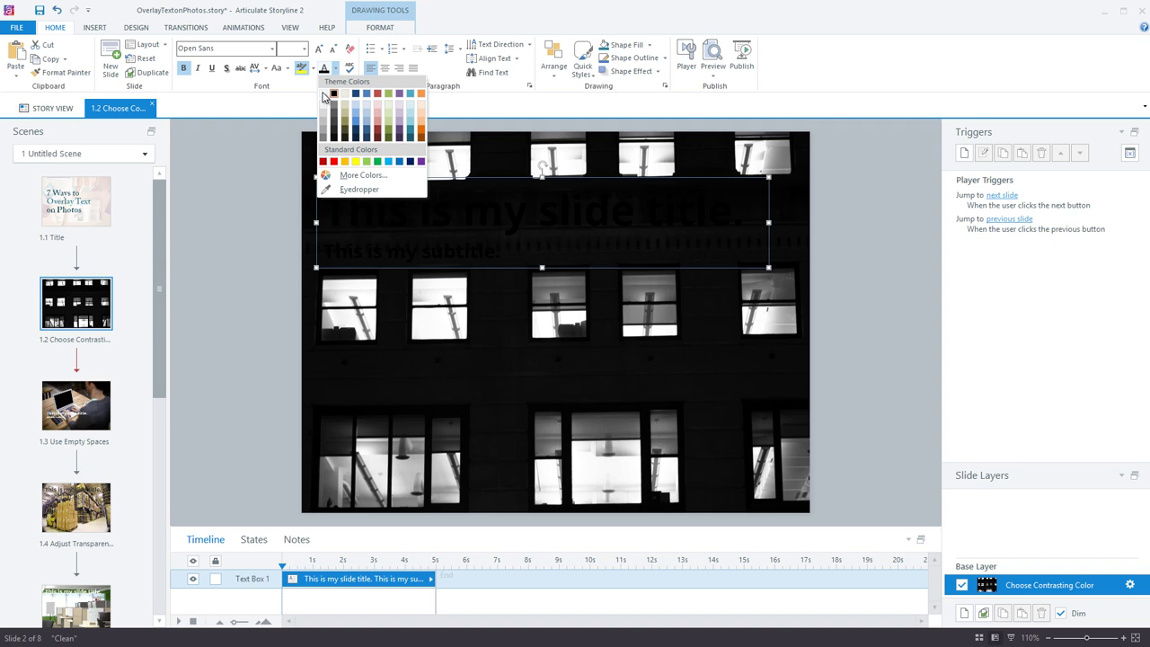
{"action": "left_click", "coordinate": [329, 95]}
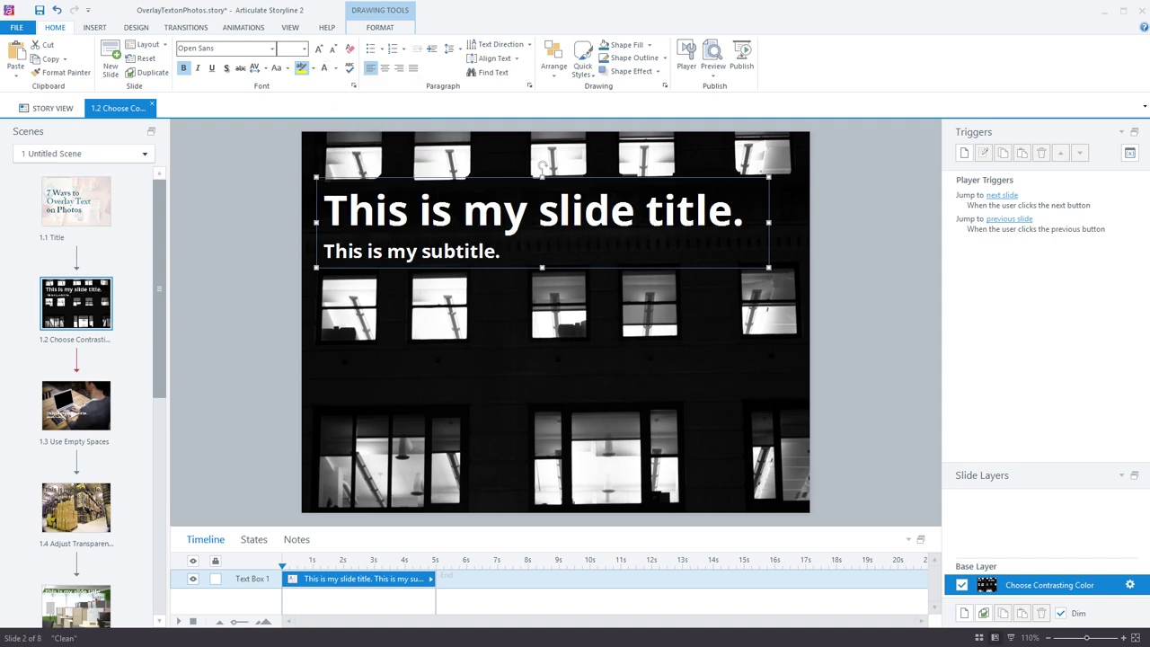
{"action": "left_click", "coordinate": [290, 238]}
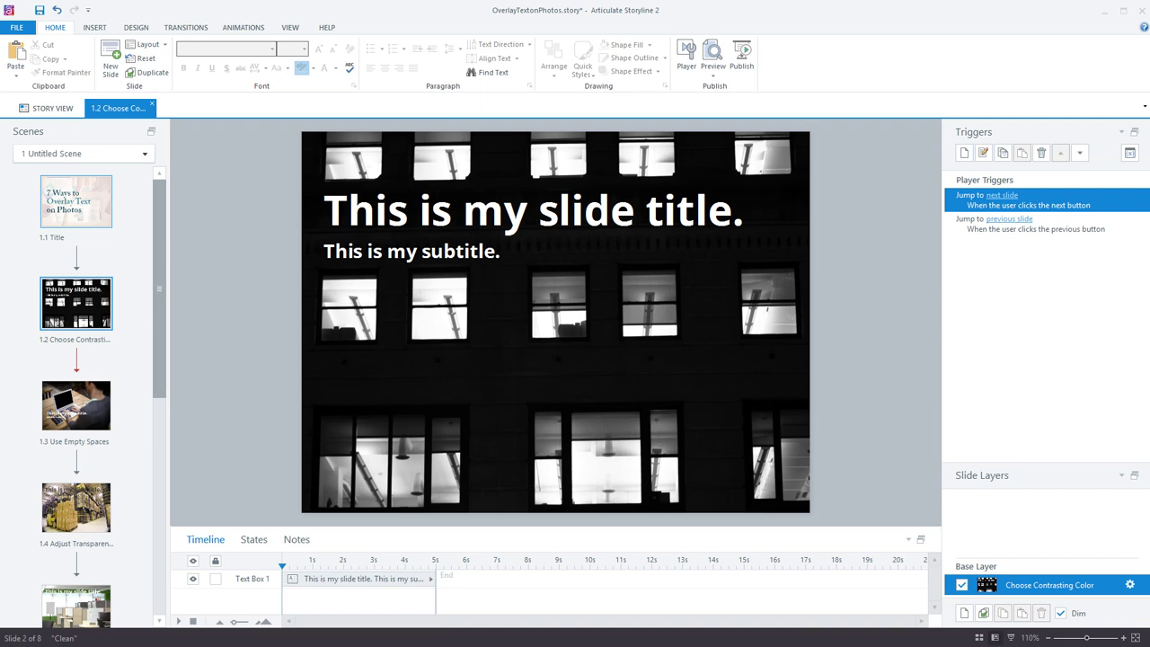
Step: Break the slide 1.3 title after 'This is my' and drag the text into the dark right-hand area
{"action": "left_click", "coordinate": [88, 411]}
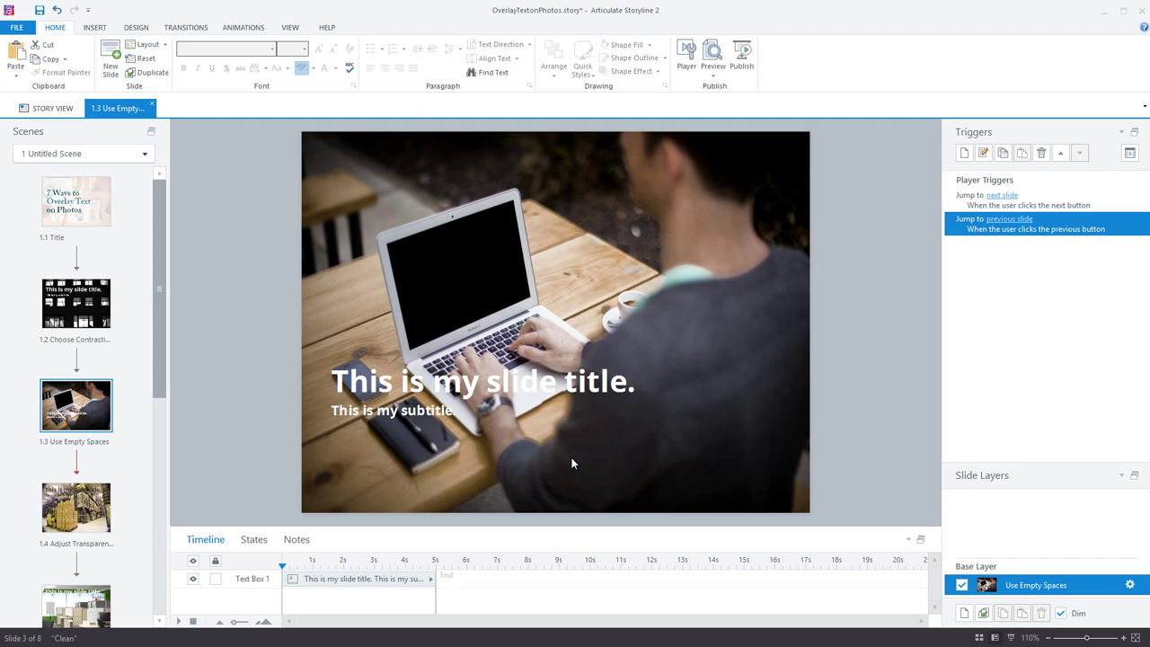
{"action": "left_click", "coordinate": [702, 386]}
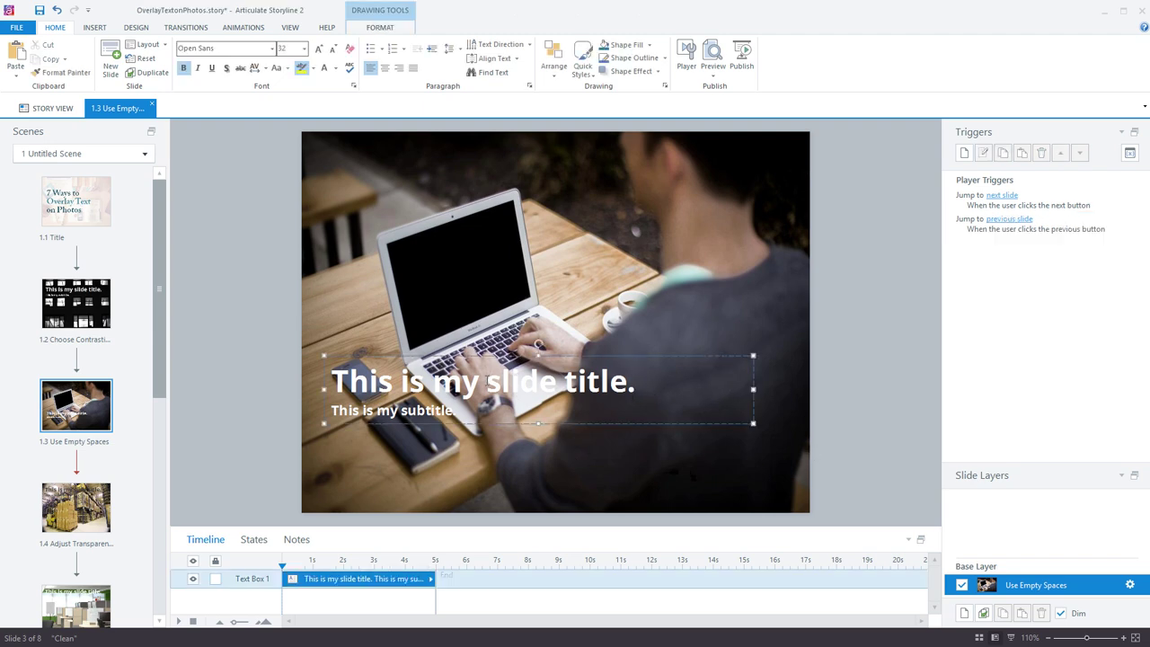
{"action": "left_click", "coordinate": [487, 381]}
{"action": "key", "text": "Return"}
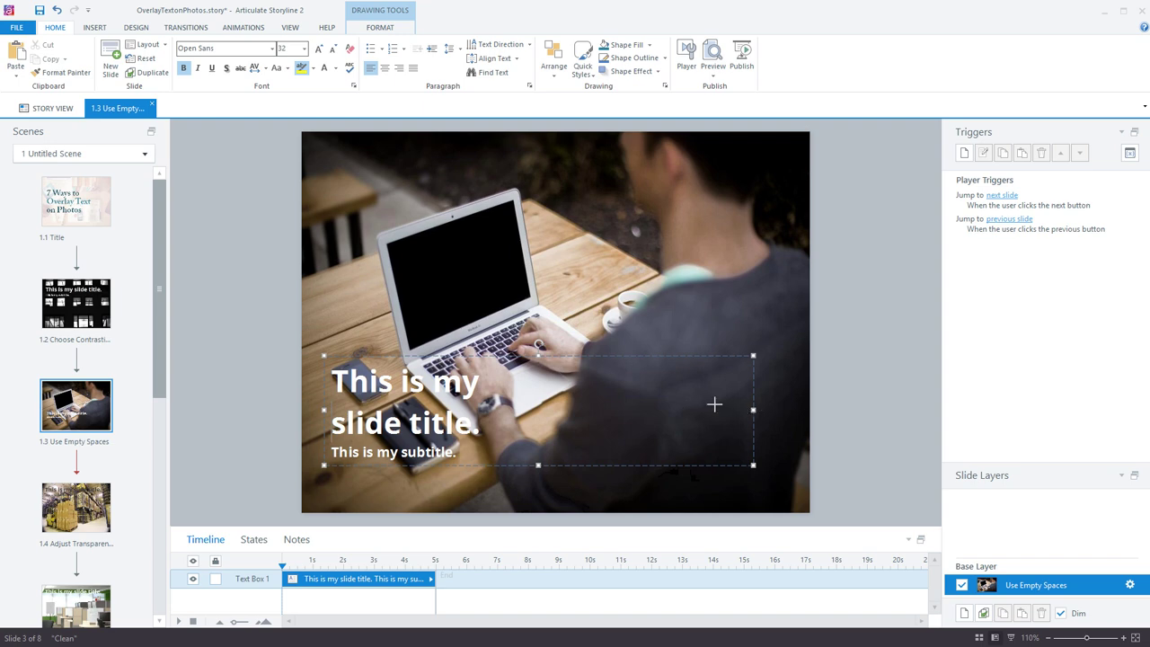
{"action": "mouse_move", "coordinate": [539, 479]}
{"action": "left_mouse_down"}
{"action": "mouse_move", "coordinate": [724, 362]}
{"action": "mouse_move", "coordinate": [792, 357]}
{"action": "left_mouse_up"}
{"action": "left_click", "coordinate": [868, 393]}
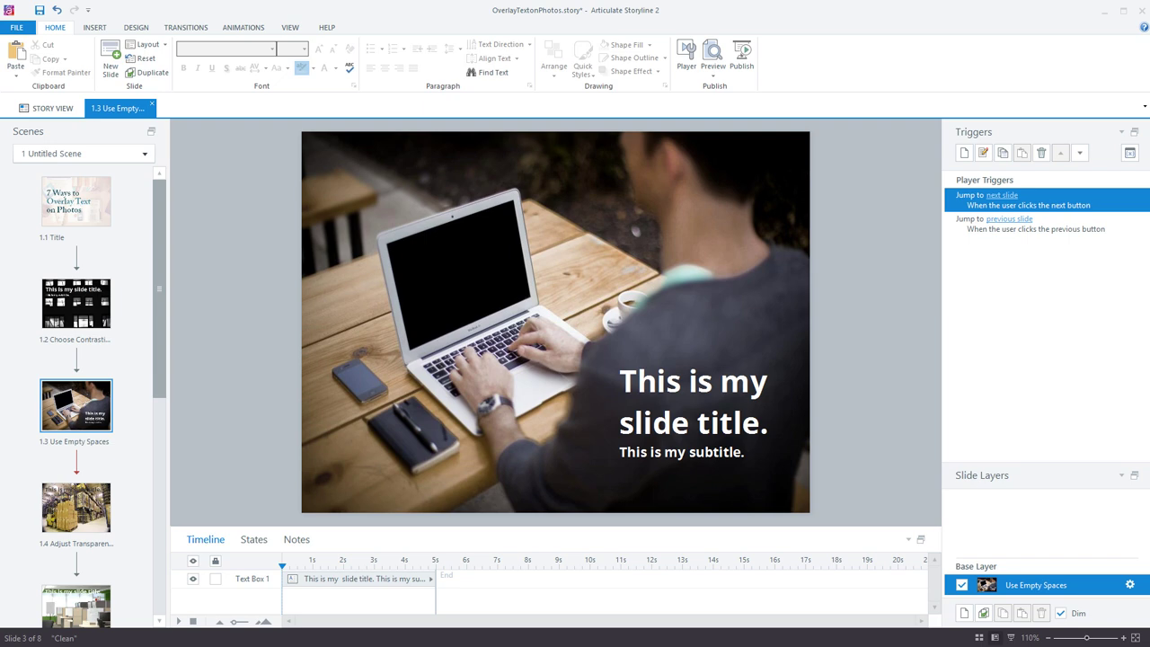
Step: Set slide 1.4's warehouse background to 66% transparency, then advance to slide 1.5
{"action": "left_click", "coordinate": [51, 521]}
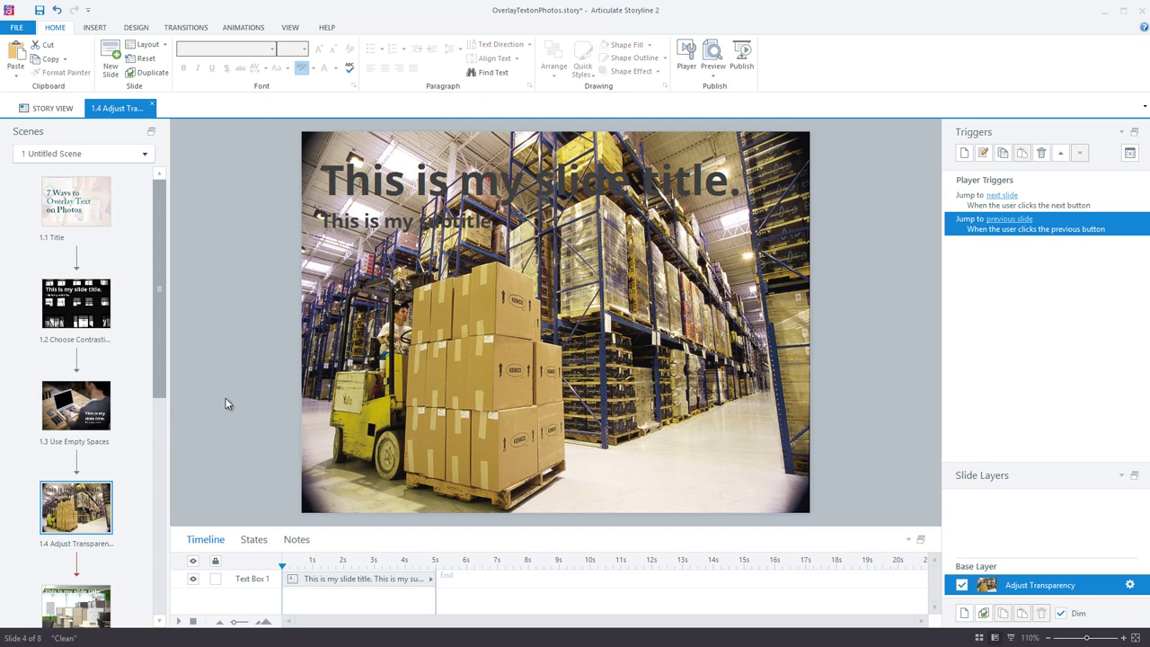
{"action": "right_click", "coordinate": [406, 402]}
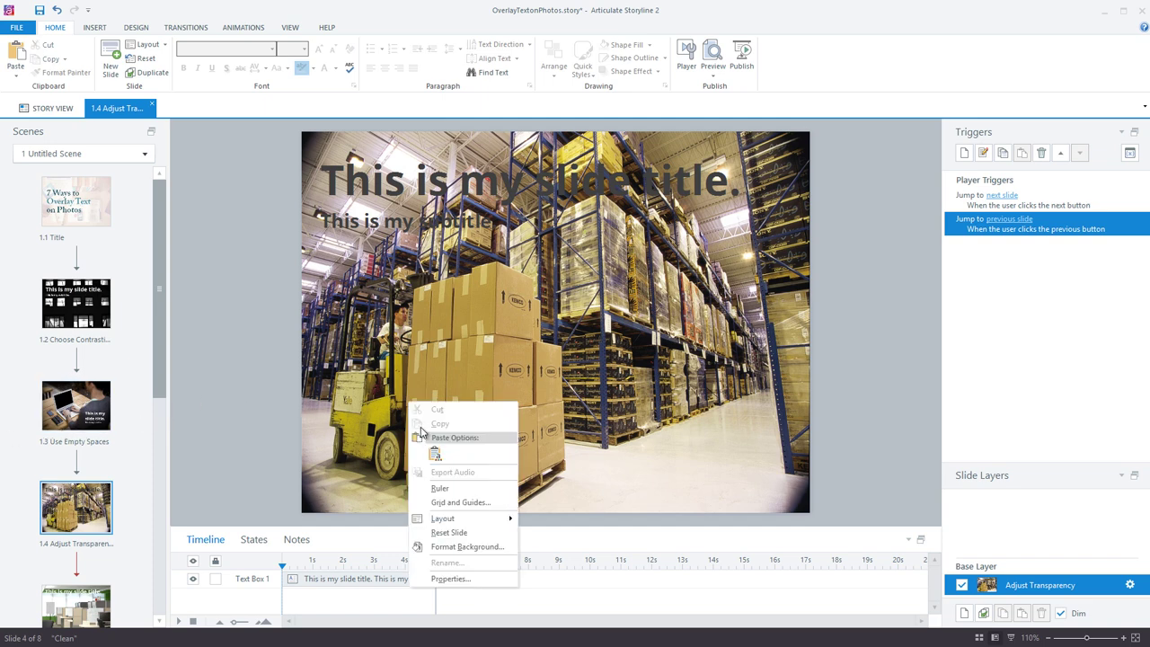
{"action": "left_click", "coordinate": [449, 548]}
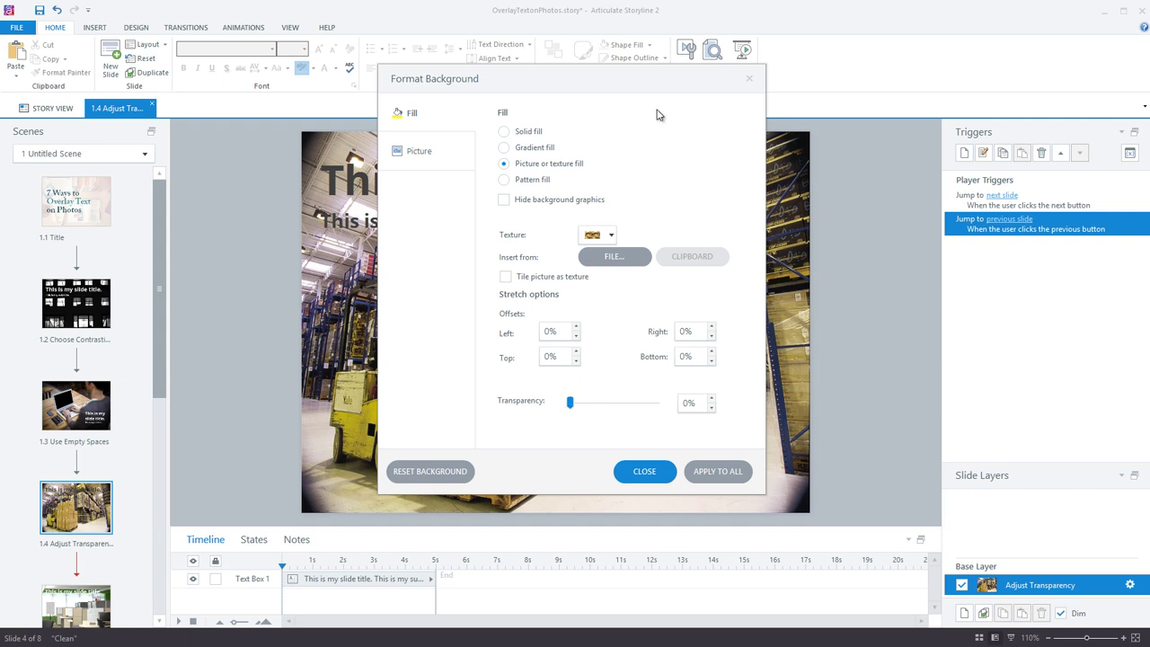
{"action": "left_click_drag", "start_coordinate": [570, 405], "coordinate": [624, 407]}
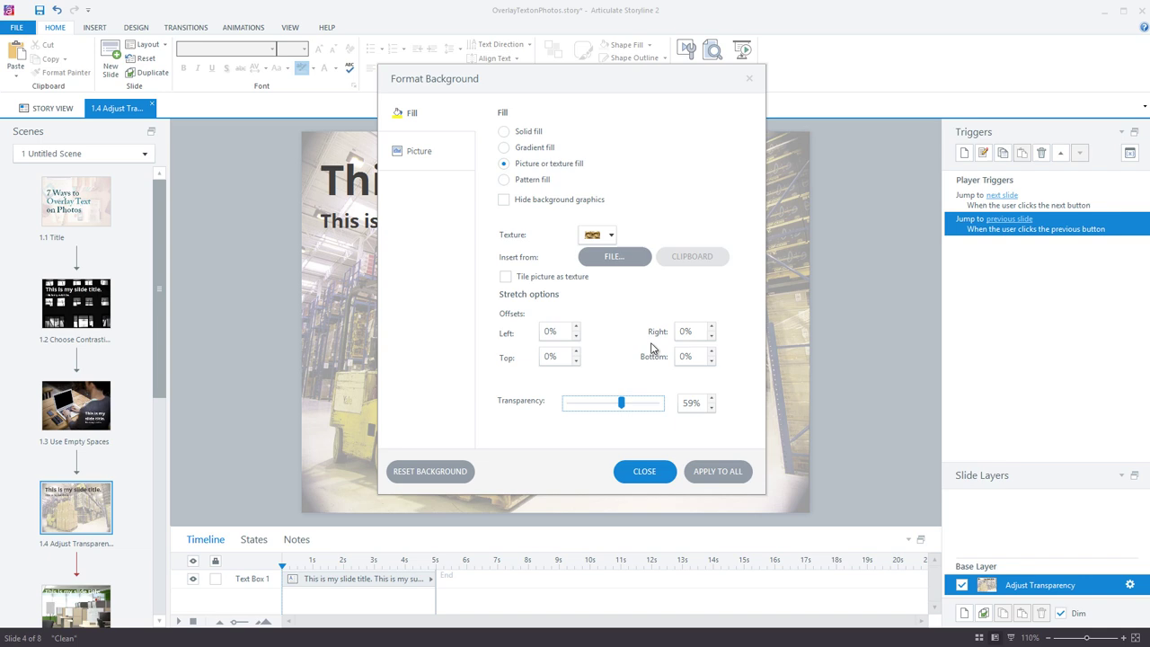
{"action": "left_click_drag", "start_coordinate": [610, 79], "coordinate": [983, 75]}
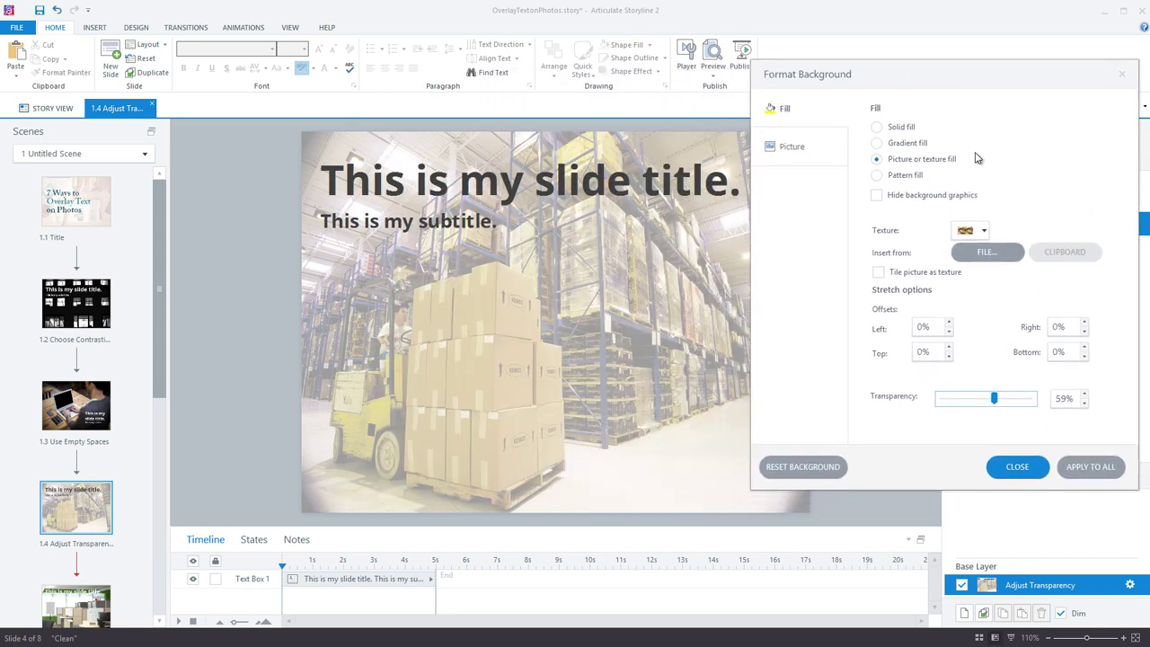
{"action": "left_click_drag", "start_coordinate": [990, 397], "coordinate": [1000, 403]}
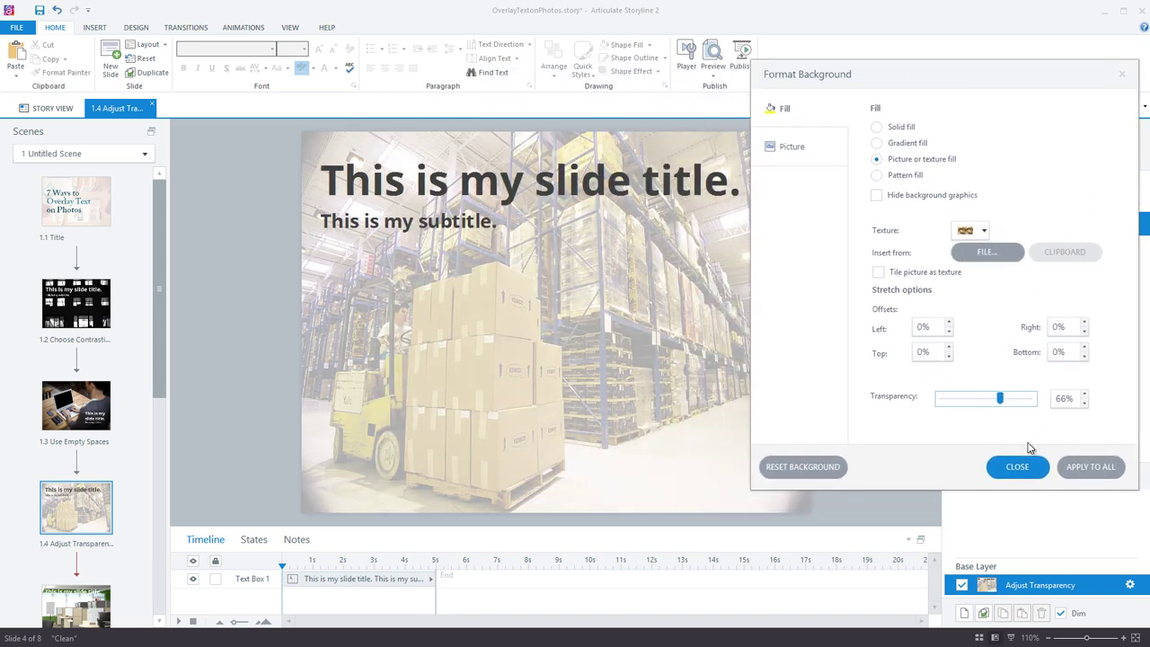
{"action": "left_click", "coordinate": [1032, 467]}
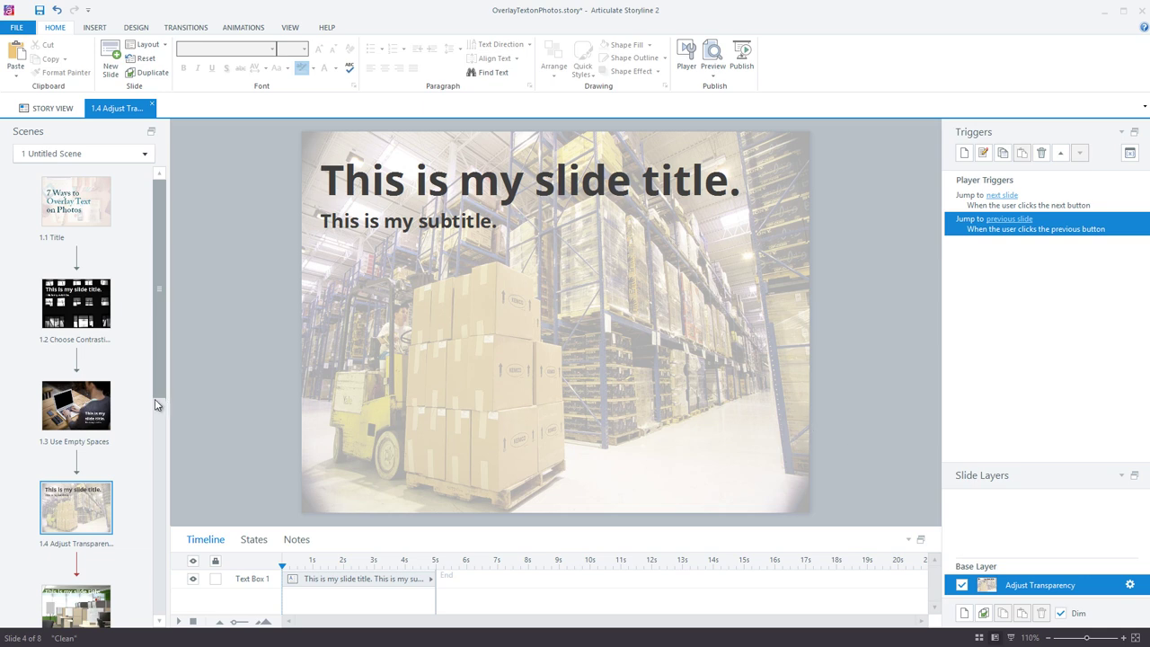
{"action": "scroll", "coordinate": [156, 440], "scroll_direction": "down", "scroll_amount": 3}
{"action": "key", "text": "Down"}
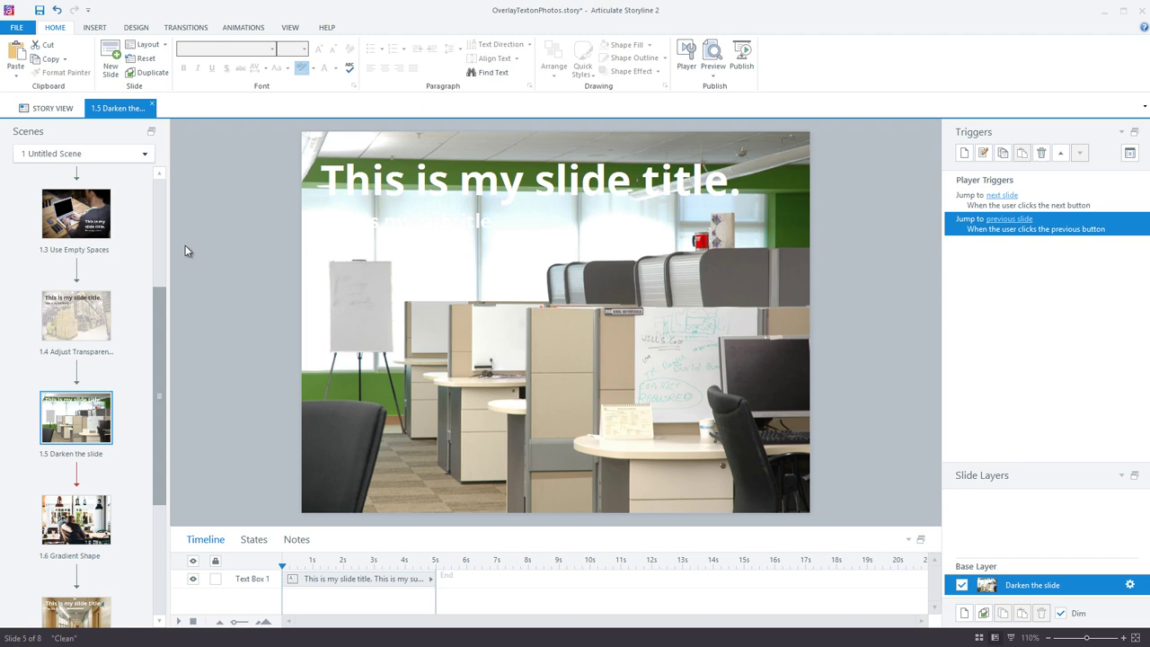
Step: Draw a rectangle covering the whole slide and send it behind the title text
{"action": "left_click", "coordinate": [94, 28]}
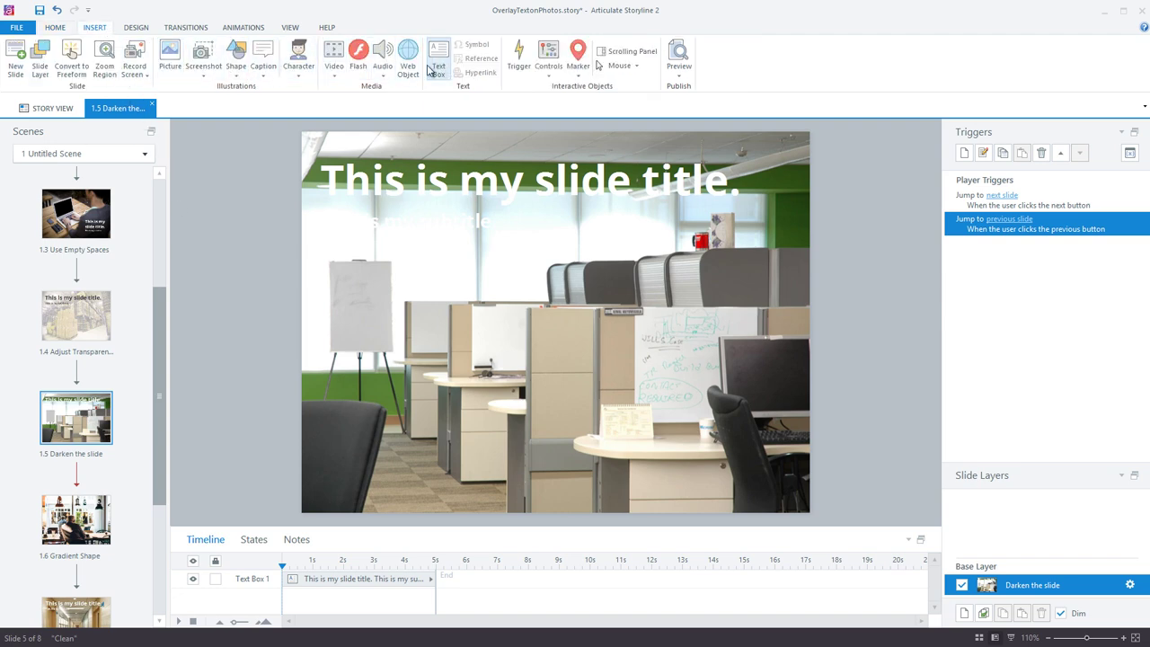
{"action": "left_click", "coordinate": [240, 71]}
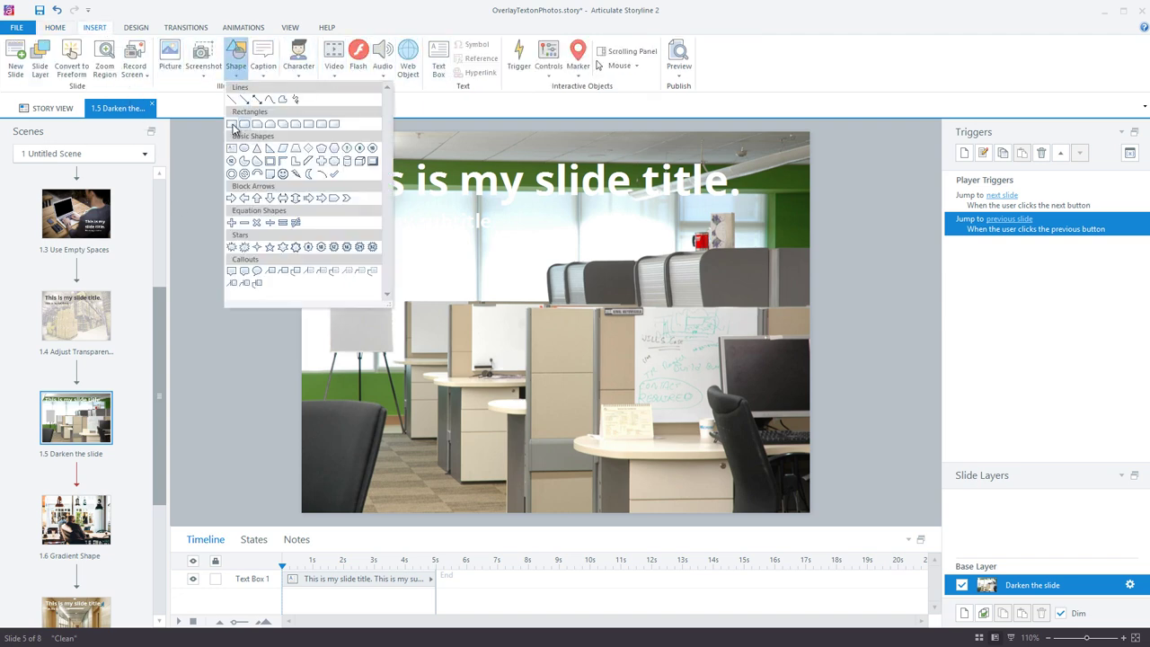
{"action": "left_click", "coordinate": [232, 126]}
{"action": "left_click", "coordinate": [303, 132]}
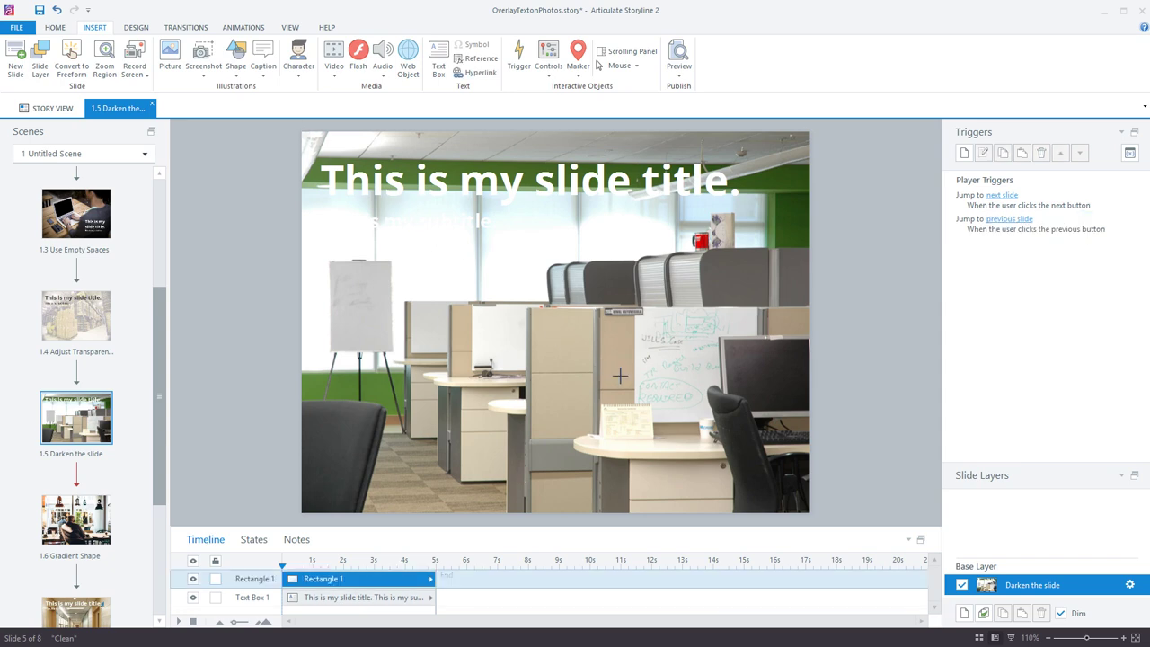
{"action": "left_click_drag", "start_coordinate": [369, 197], "coordinate": [810, 512]}
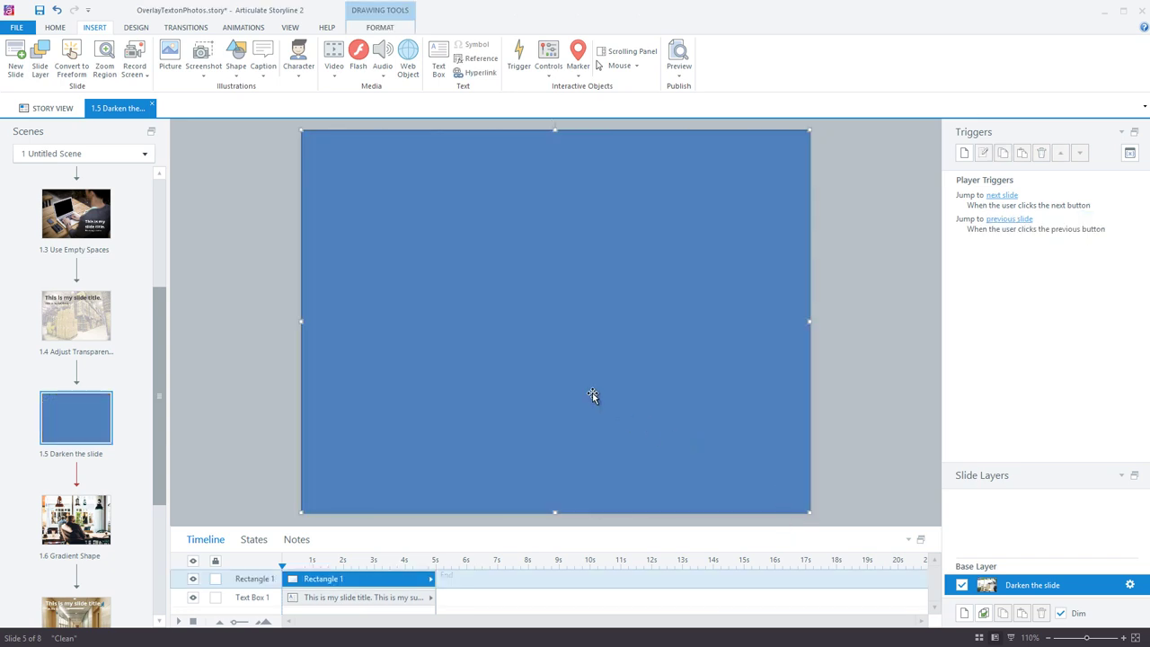
{"action": "right_click", "coordinate": [479, 415]}
{"action": "left_click", "coordinate": [523, 570]}
{"action": "left_click", "coordinate": [59, 29]}
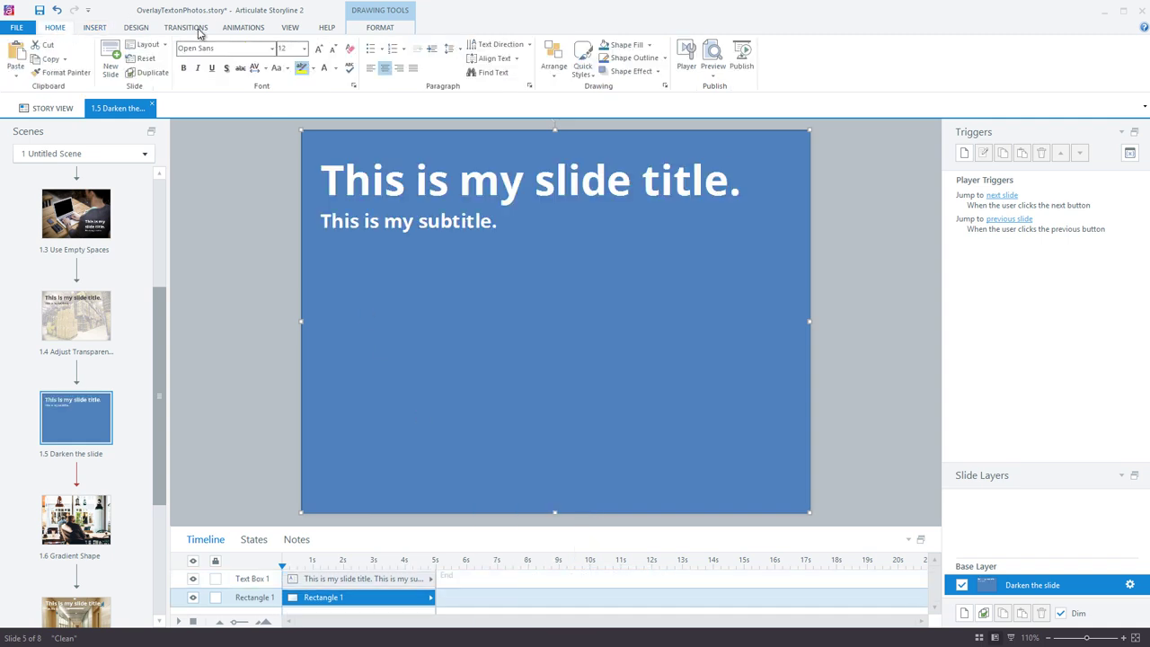
Step: Give the rectangle a dark grey fill, no outline and 61% transparency
{"action": "left_click", "coordinate": [649, 45]}
{"action": "left_click", "coordinate": [612, 94]}
{"action": "left_click", "coordinate": [648, 45]}
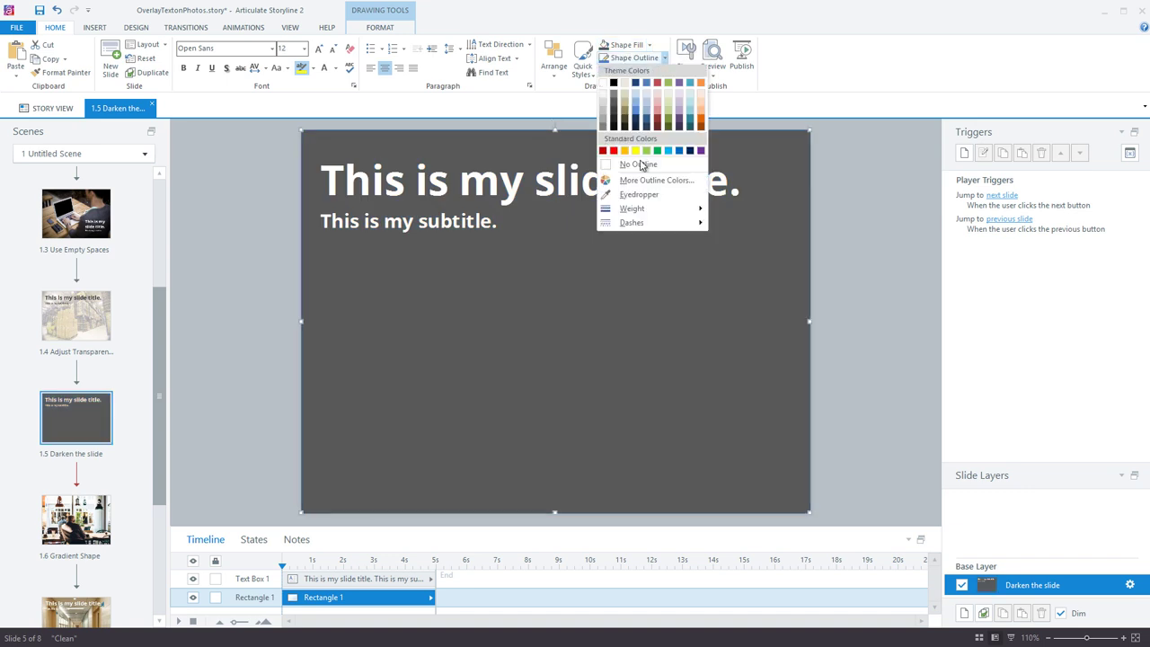
{"action": "left_click", "coordinate": [518, 372]}
{"action": "right_click", "coordinate": [517, 372]}
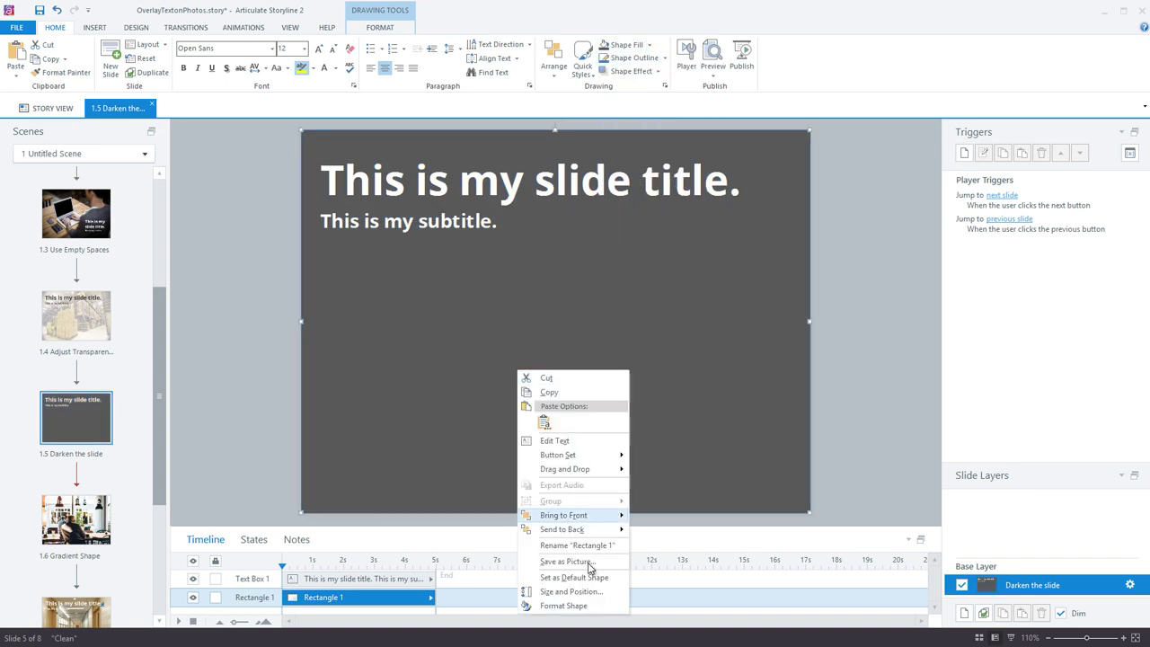
{"action": "left_click", "coordinate": [589, 609]}
{"action": "left_click_drag", "start_coordinate": [944, 297], "coordinate": [988, 303]}
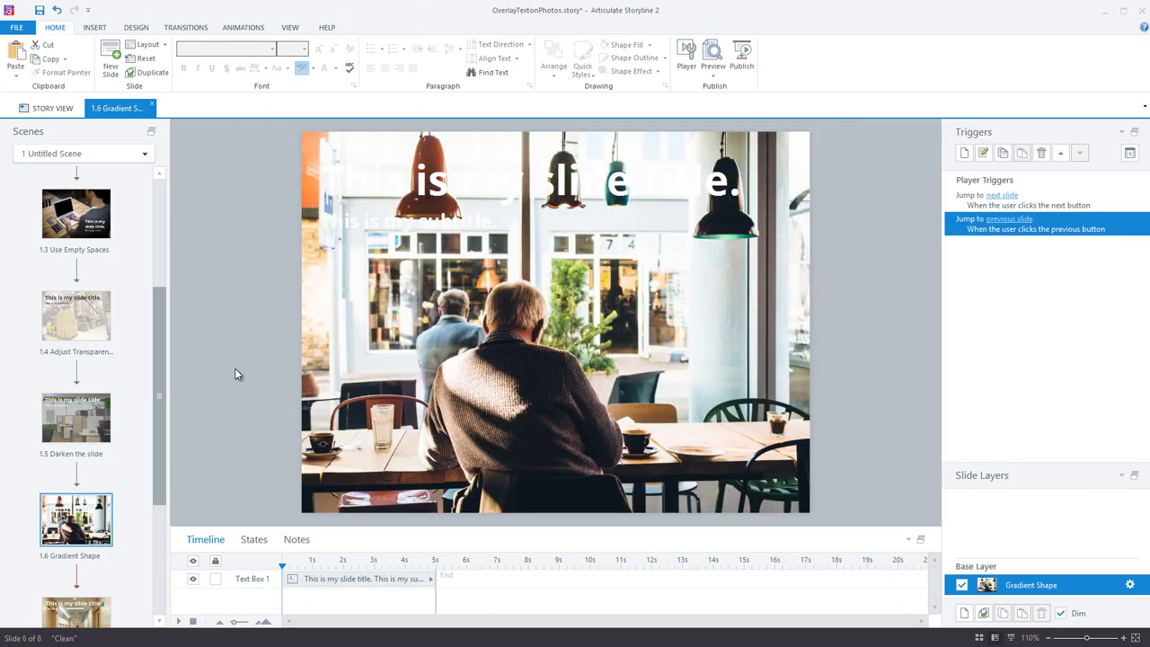
Step: Draw a rectangle over the entire slide 1.6 photo and send it to the back
{"action": "left_click", "coordinate": [94, 27]}
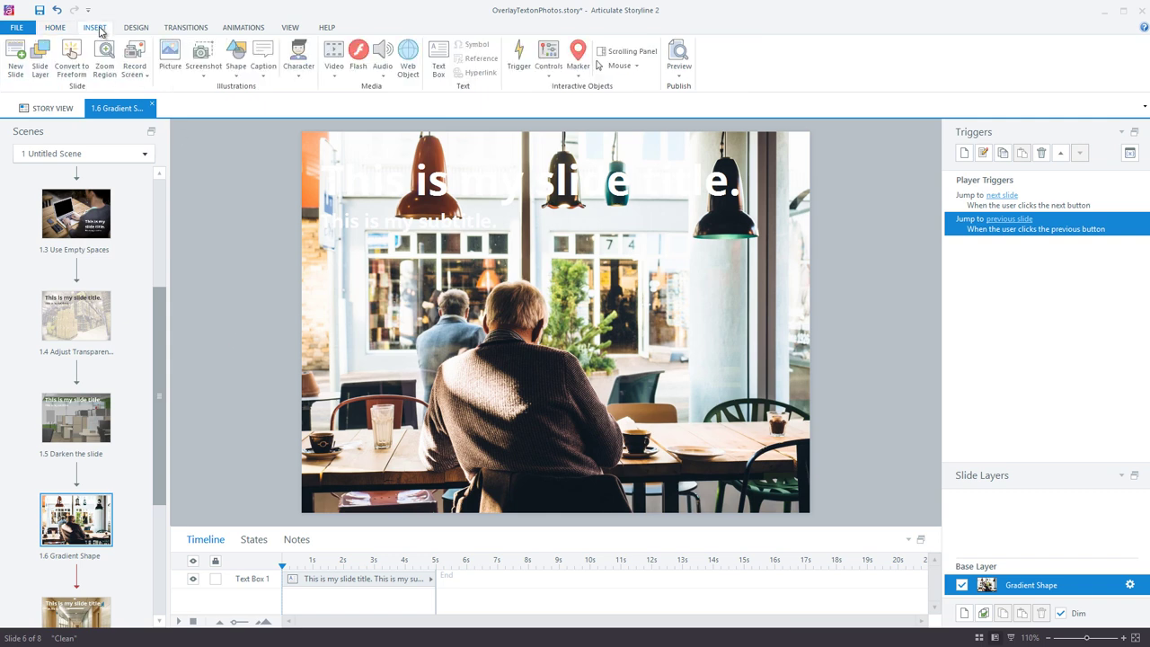
{"action": "left_click", "coordinate": [235, 61]}
{"action": "left_click", "coordinate": [232, 124]}
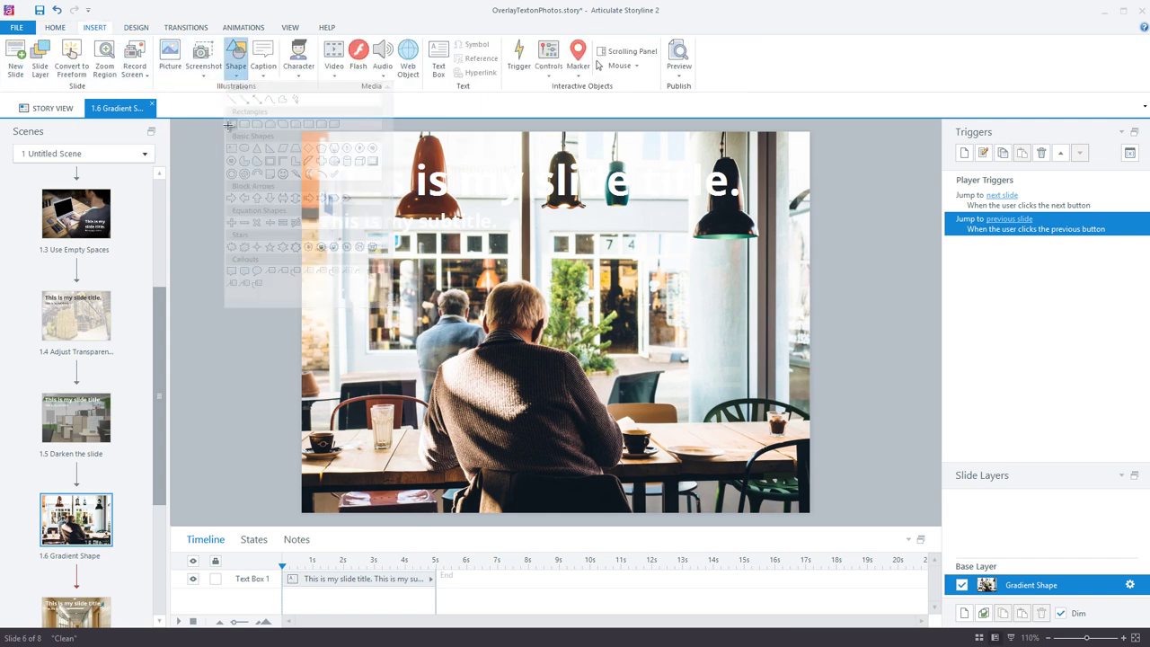
{"action": "left_click_drag", "start_coordinate": [302, 131], "coordinate": [364, 196]}
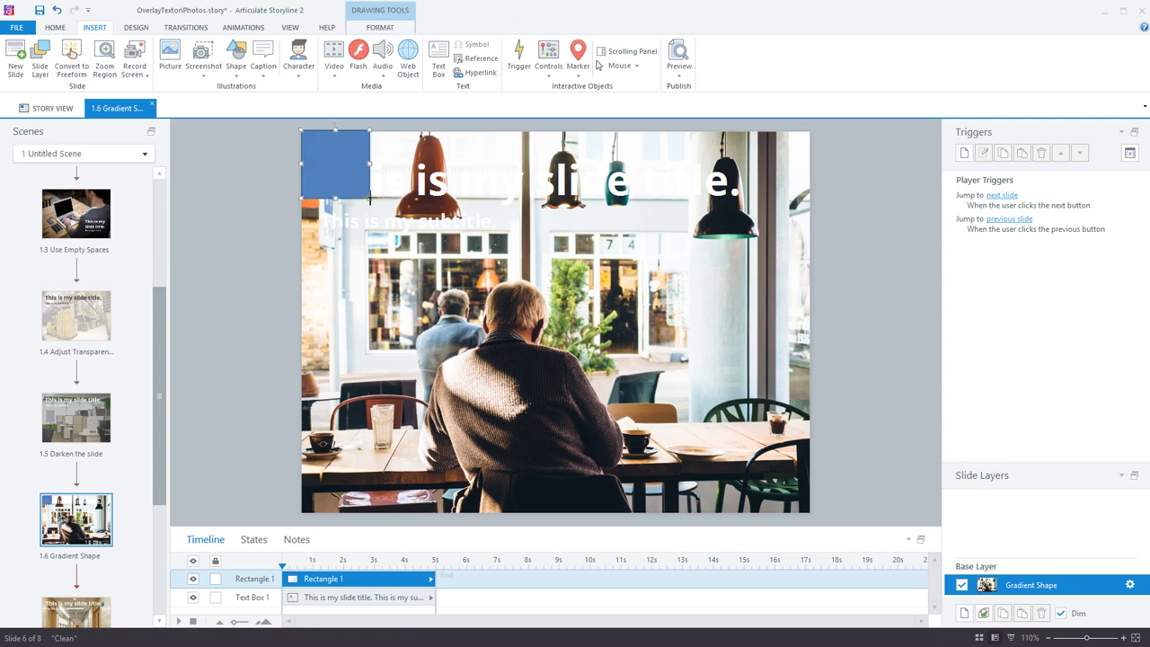
{"action": "left_click_drag", "start_coordinate": [370, 199], "coordinate": [809, 512]}
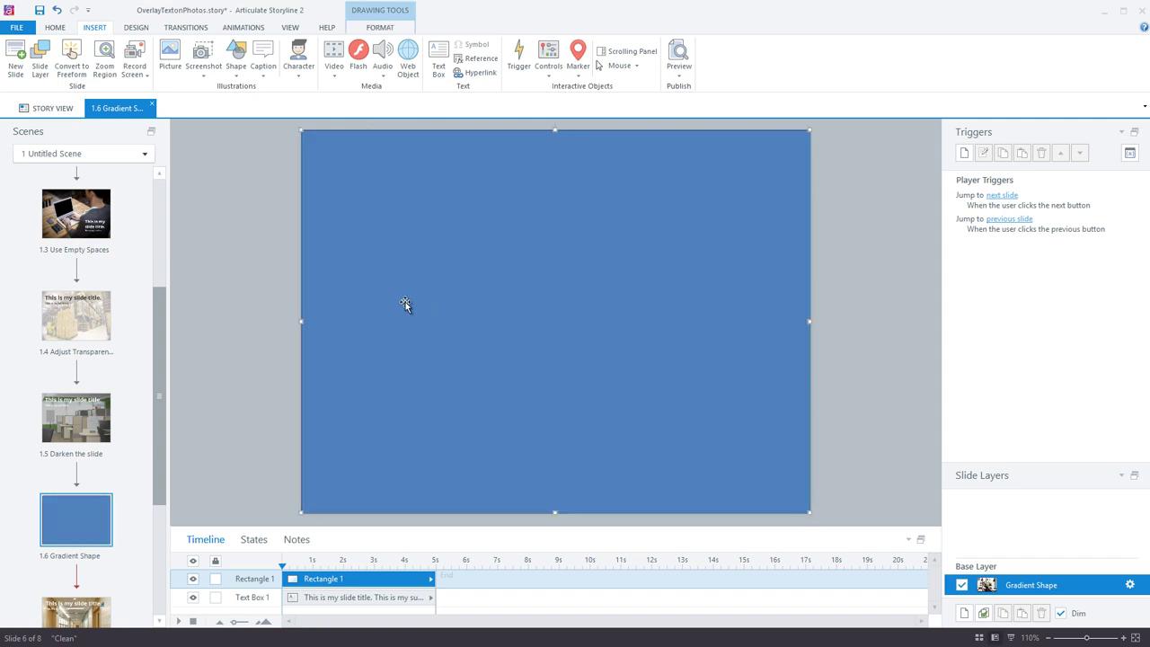
{"action": "right_click", "coordinate": [405, 304]}
{"action": "left_click", "coordinate": [462, 462]}
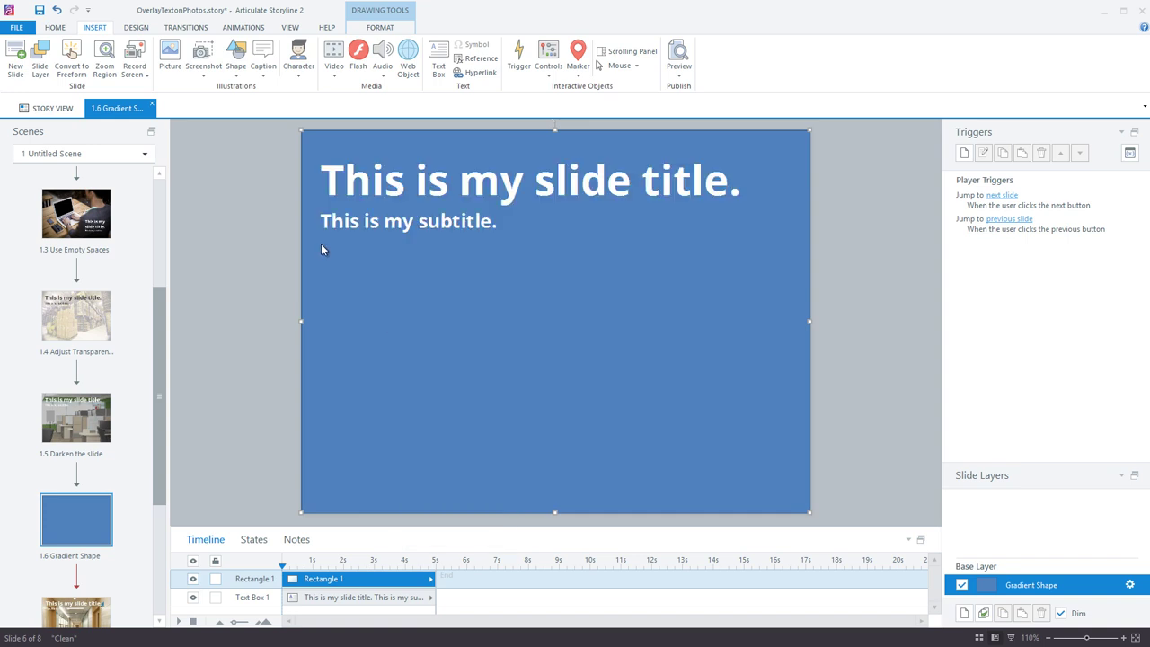
Step: Remove the rectangle's outline and fill it with a light-blue gradient preset
{"action": "left_click", "coordinate": [54, 27]}
{"action": "left_click", "coordinate": [634, 57]}
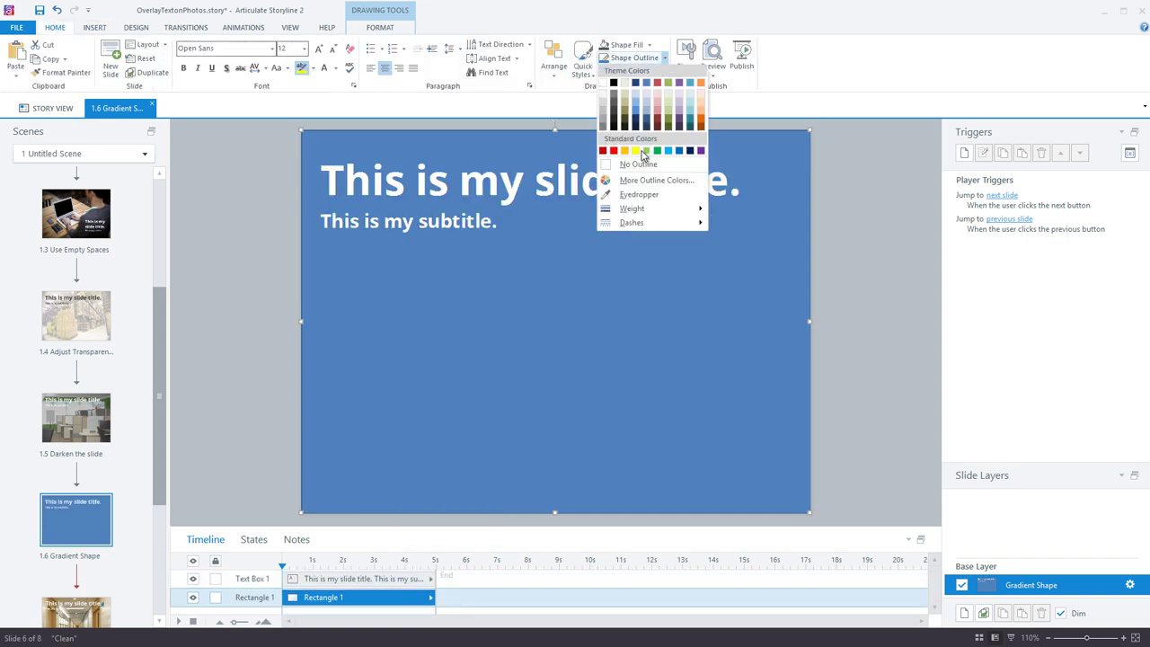
{"action": "left_click", "coordinate": [638, 164]}
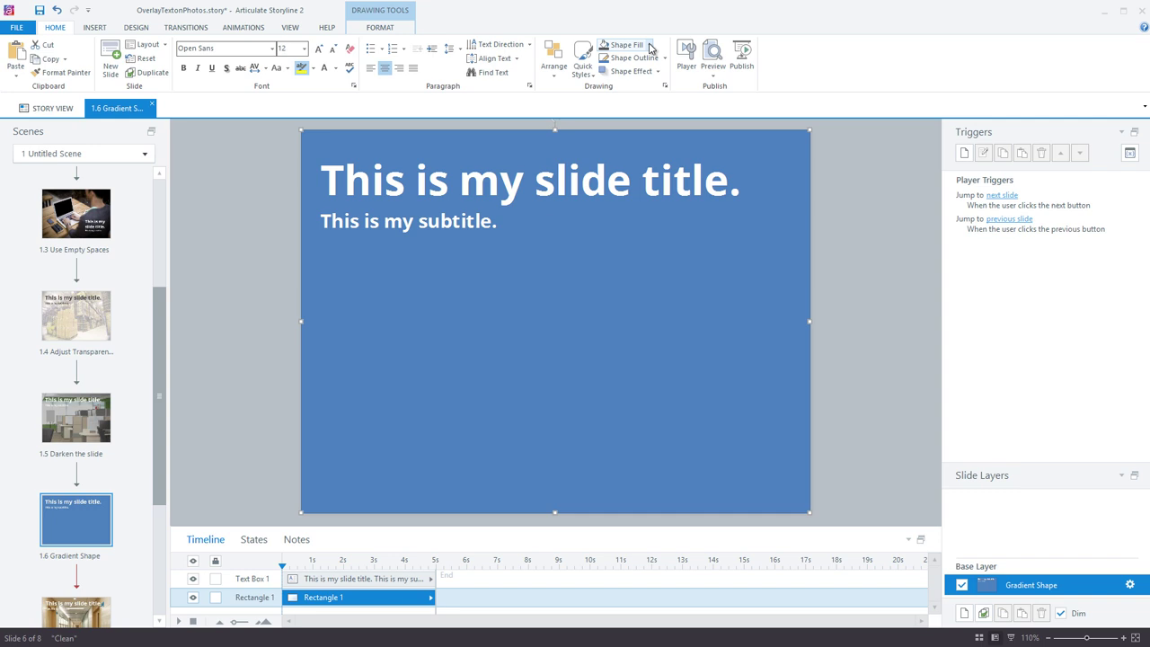
{"action": "left_click", "coordinate": [649, 47]}
{"action": "mouse_move", "coordinate": [634, 213]}
{"action": "left_click", "coordinate": [753, 269]}
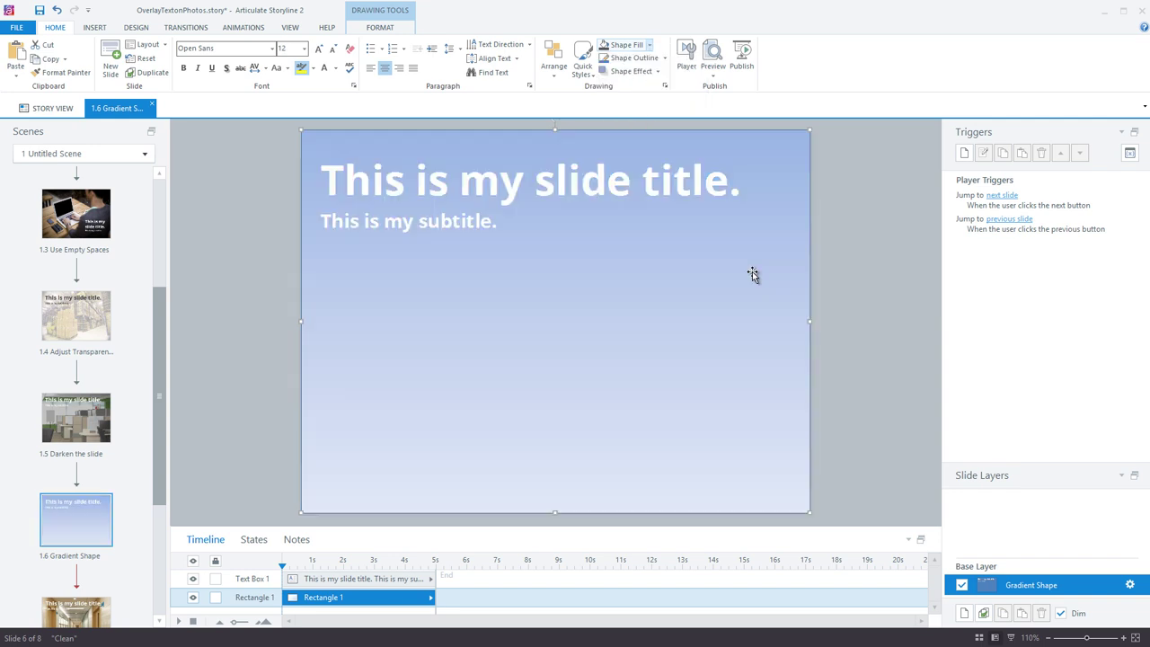
{"action": "right_click", "coordinate": [706, 326]}
Step: Make the last gradient stop 100% transparent and delete the middle stop
{"action": "left_click", "coordinate": [765, 561]}
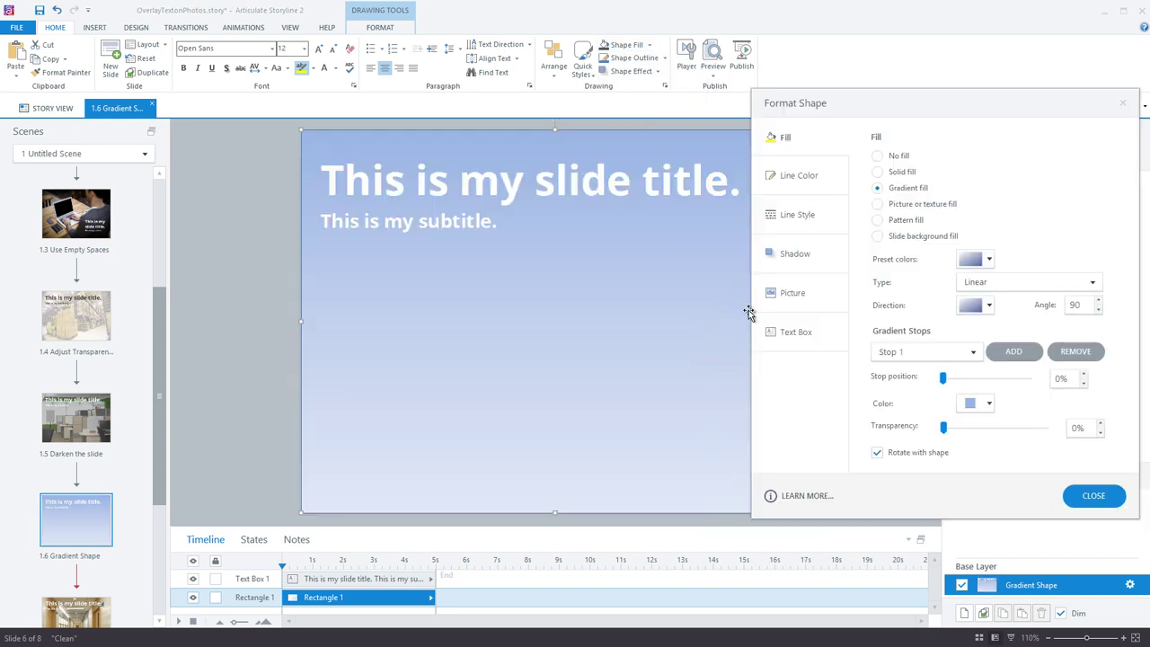
{"action": "left_click", "coordinate": [972, 351]}
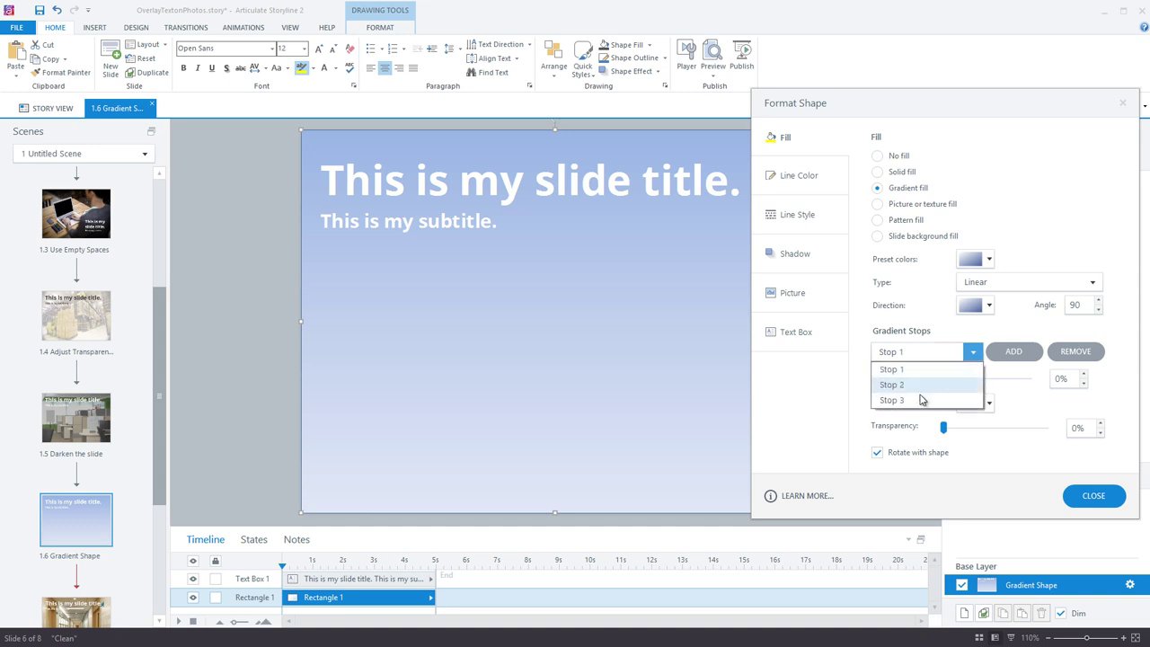
{"action": "left_click", "coordinate": [923, 398]}
{"action": "left_click_drag", "start_coordinate": [944, 427], "coordinate": [1052, 438]}
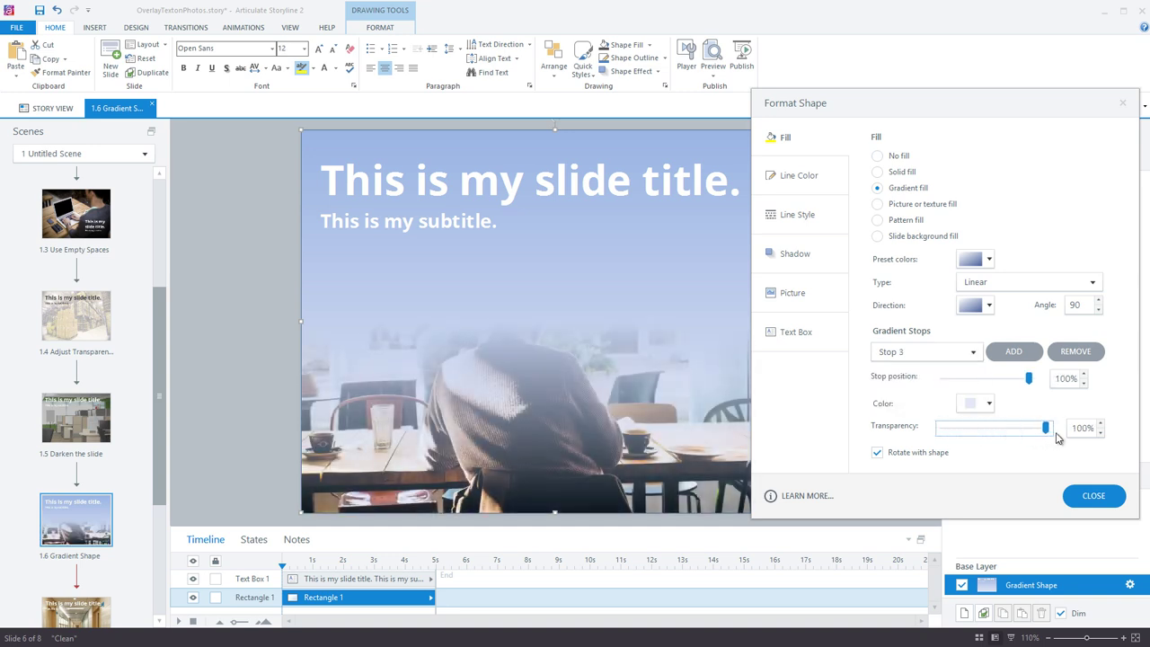
{"action": "left_click", "coordinate": [972, 351]}
{"action": "left_click", "coordinate": [949, 385]}
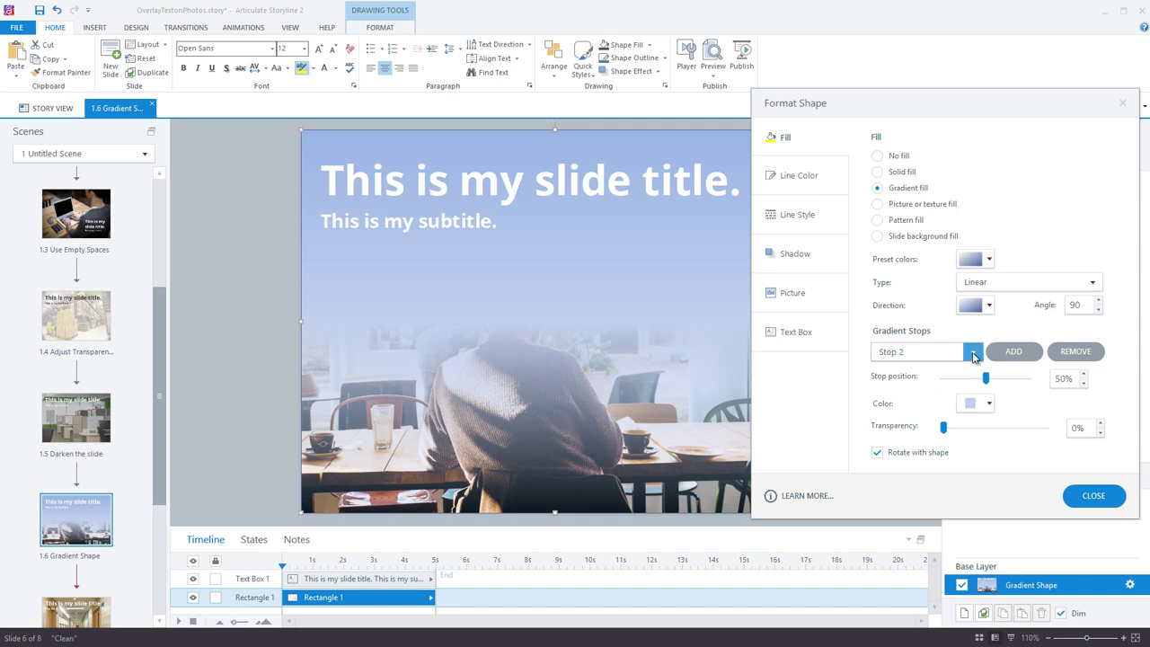
{"action": "left_click", "coordinate": [1075, 351]}
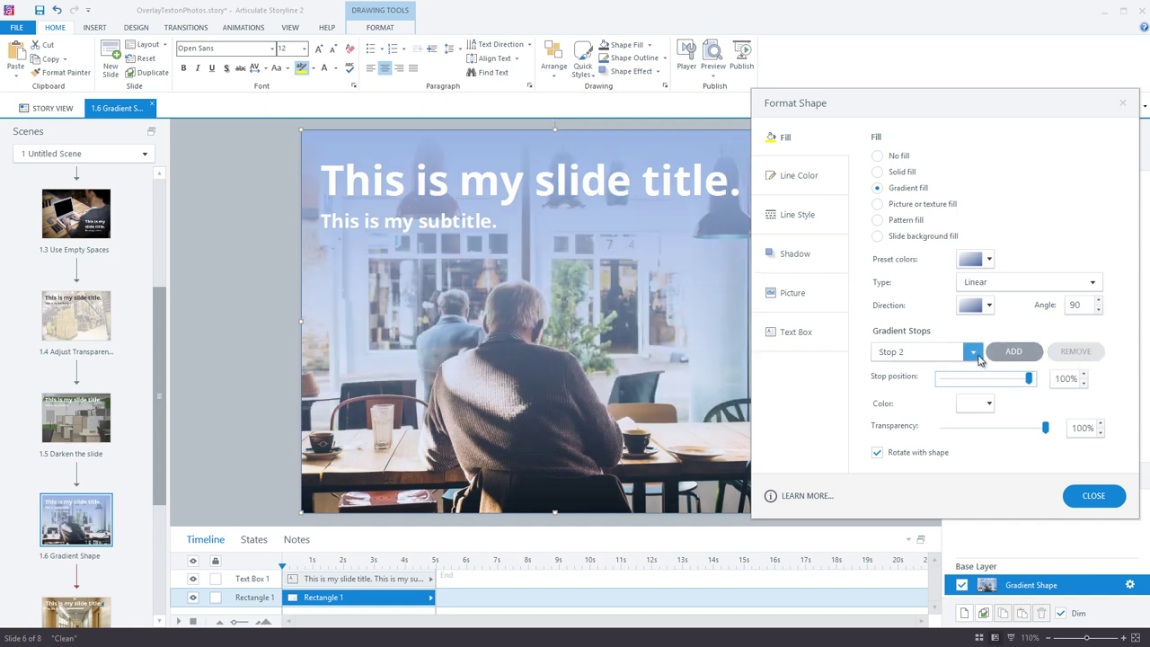
Step: Set the first gradient stop to dark grey and widen the dark part of the fade
{"action": "left_click", "coordinate": [973, 352]}
{"action": "left_click", "coordinate": [952, 369]}
{"action": "left_click", "coordinate": [974, 404]}
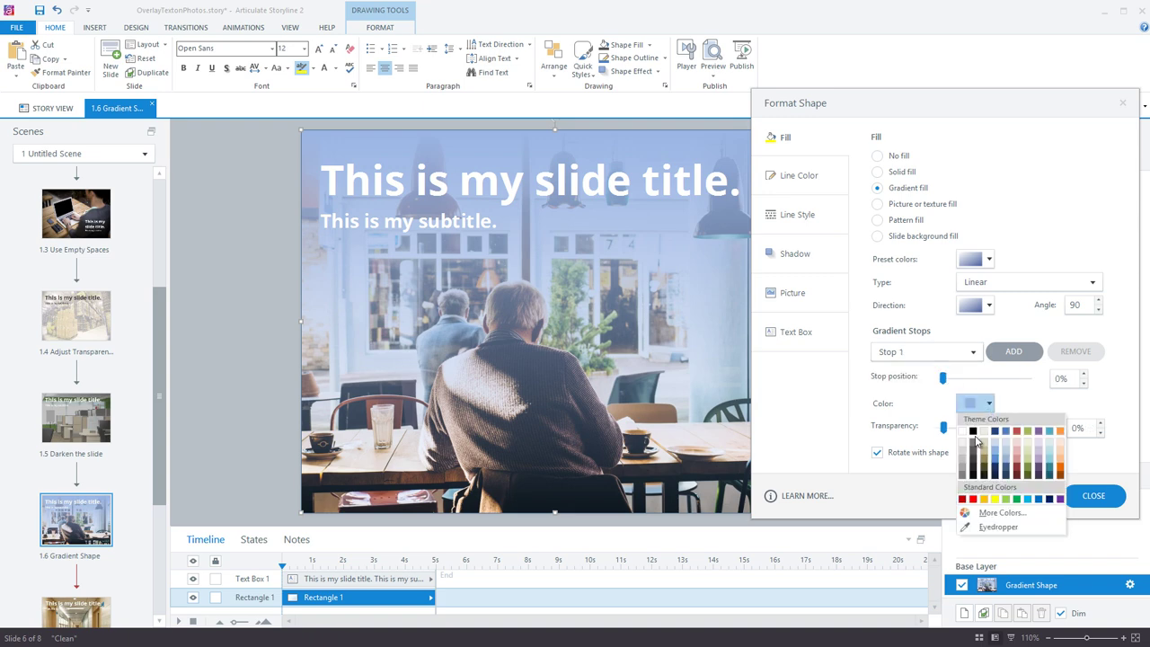
{"action": "left_click", "coordinate": [972, 457]}
{"action": "mouse_move", "coordinate": [943, 430]}
{"action": "left_mouse_down"}
{"action": "mouse_move", "coordinate": [983, 431]}
{"action": "mouse_move", "coordinate": [922, 429]}
{"action": "left_mouse_up"}
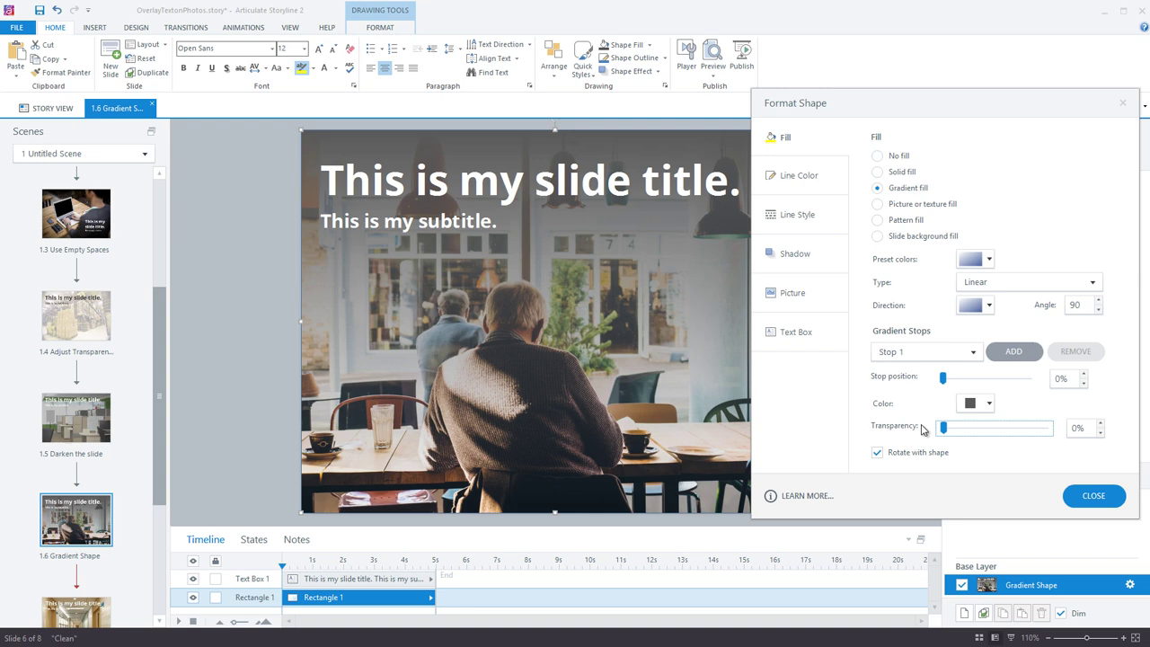
{"action": "mouse_move", "coordinate": [943, 379]}
{"action": "left_mouse_down"}
{"action": "mouse_move", "coordinate": [977, 385]}
{"action": "mouse_move", "coordinate": [943, 386]}
{"action": "left_mouse_up"}
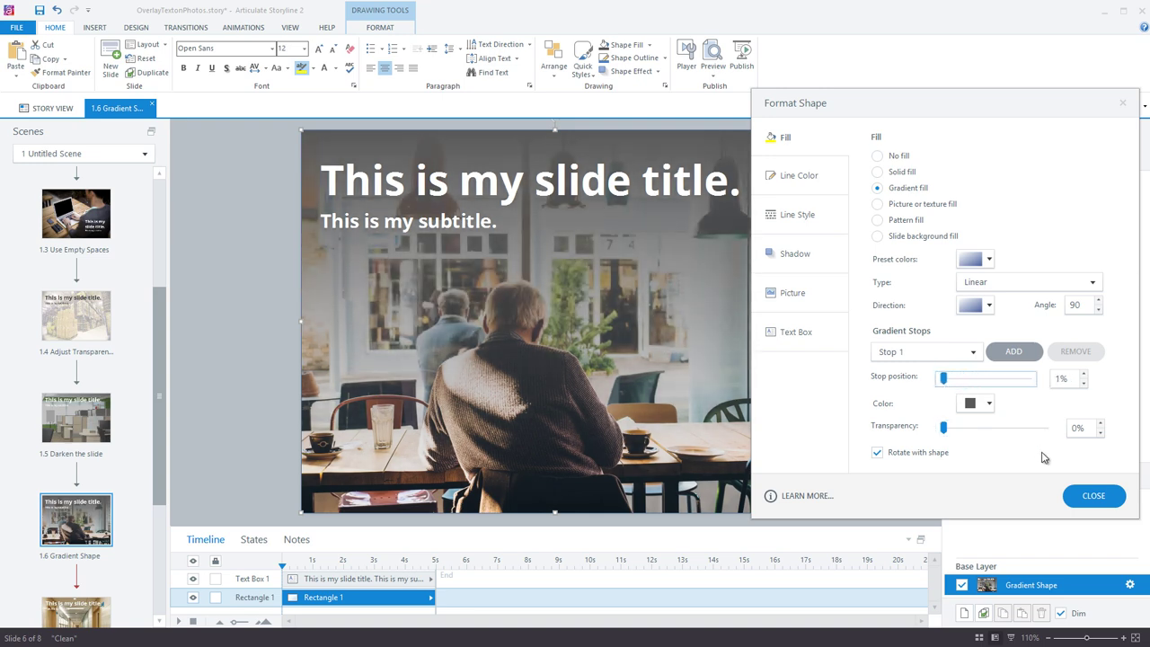
{"action": "left_click", "coordinate": [1093, 495]}
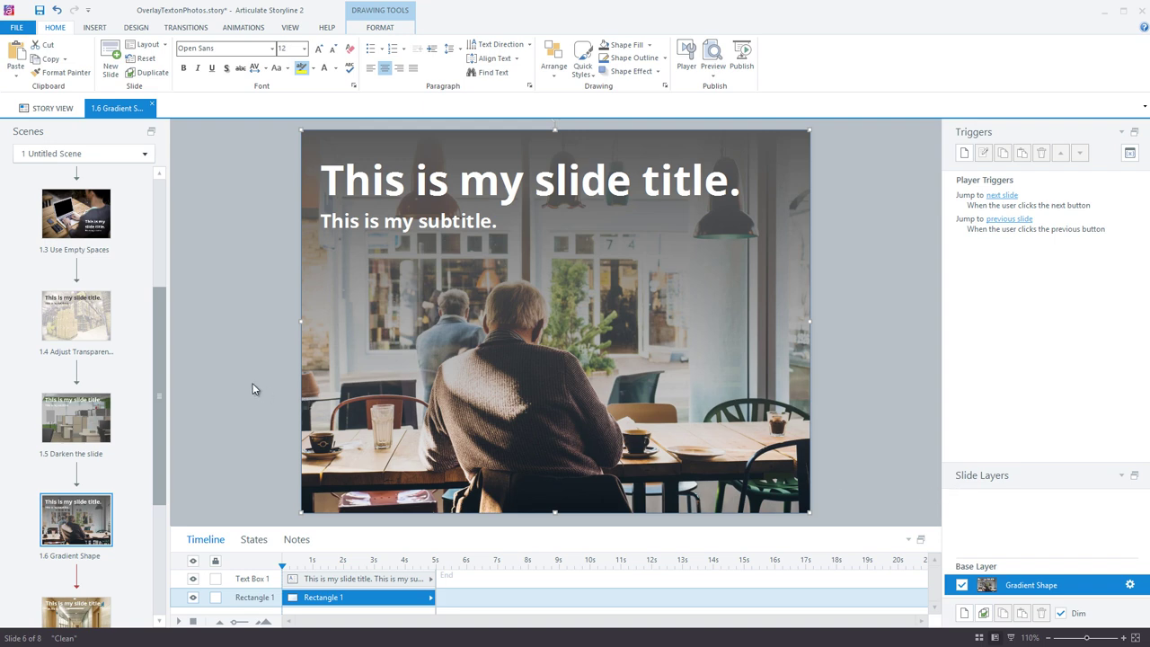
Step: Toggle the overlay's visibility off and on to compare, then advance to slide 1.7
{"action": "left_click", "coordinate": [206, 369]}
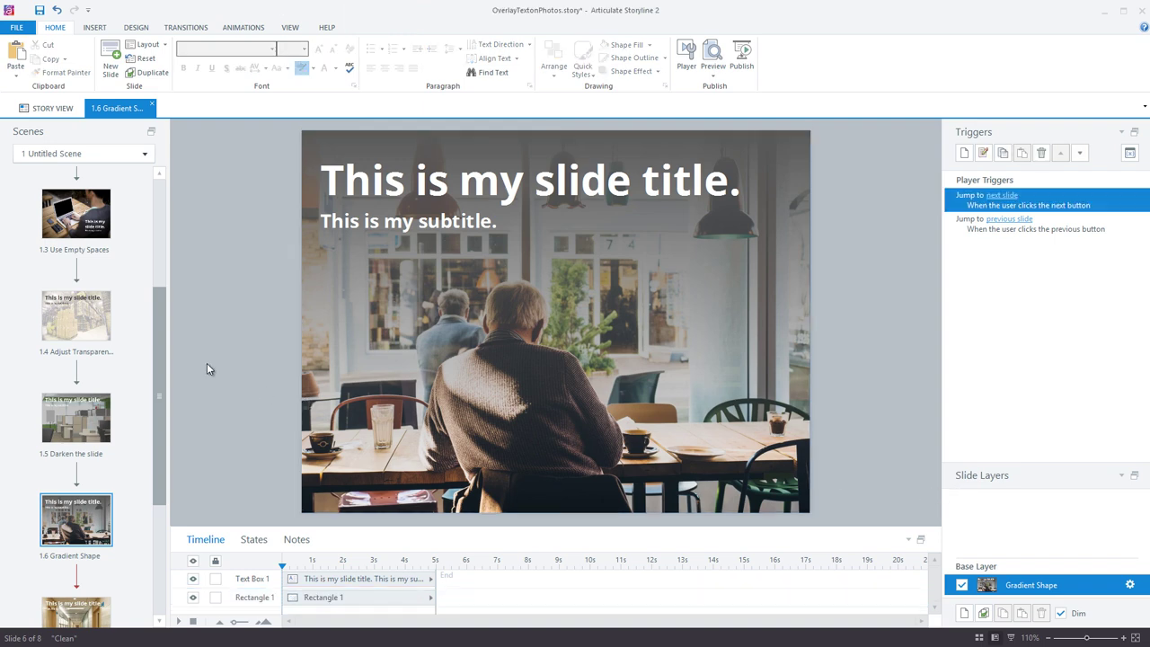
{"action": "left_click", "coordinate": [193, 597]}
{"action": "left_click", "coordinate": [192, 597]}
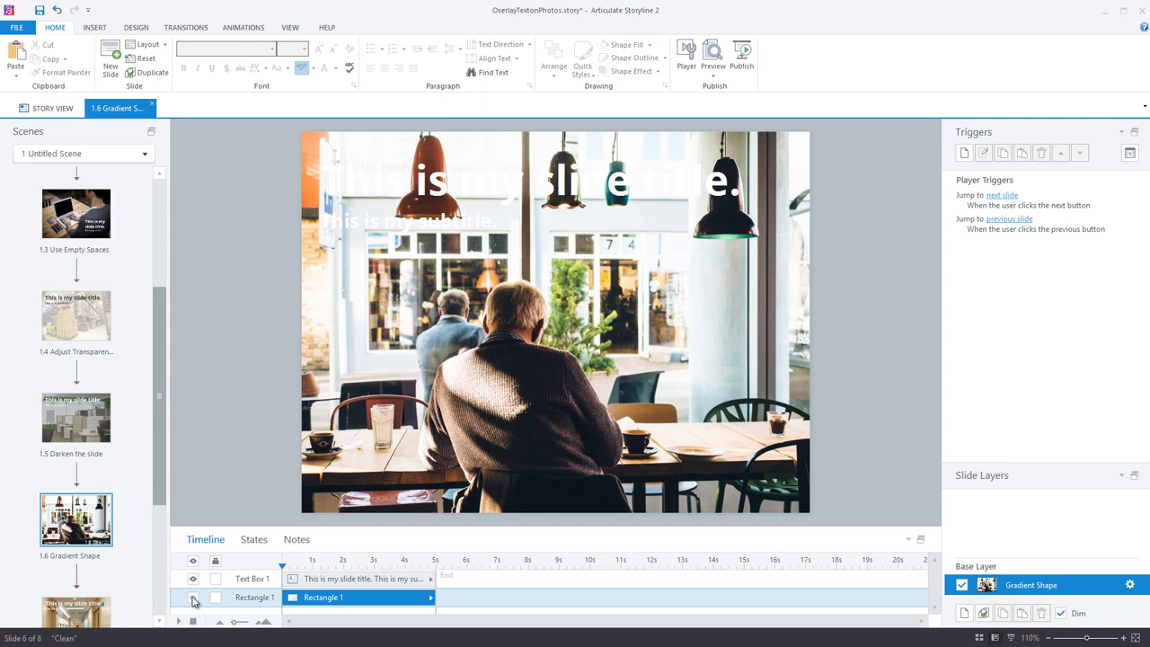
{"action": "left_click", "coordinate": [243, 333]}
{"action": "key", "text": "Page_Down"}
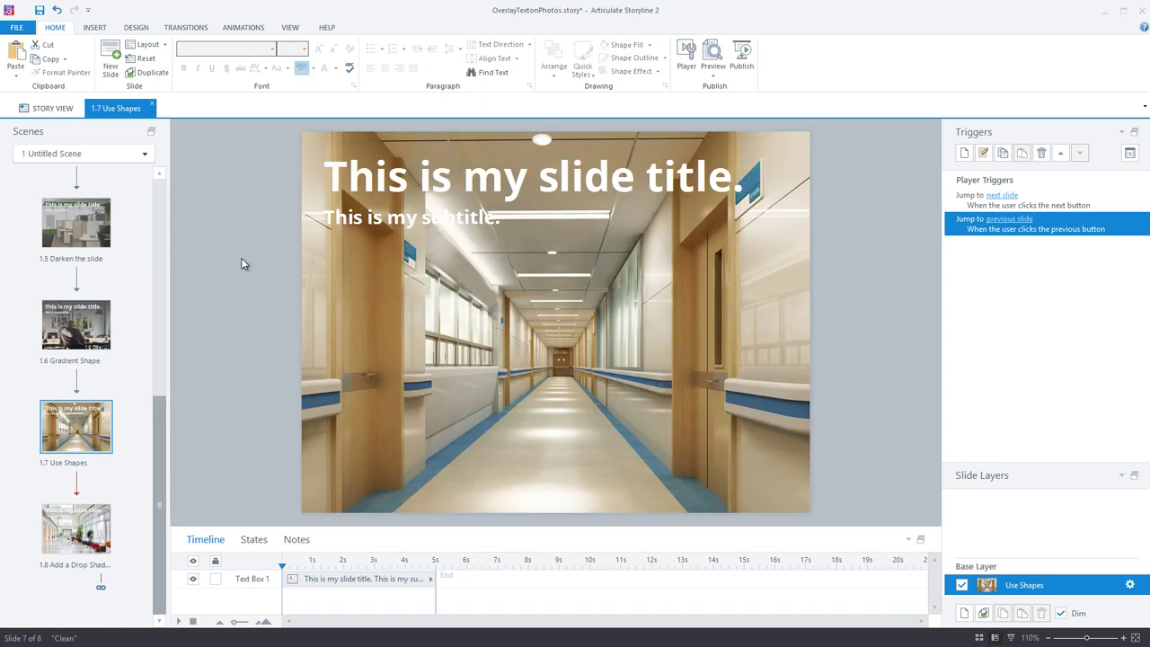
Step: Draw a rectangle over the title area and place it behind the title text
{"action": "left_click", "coordinate": [101, 28]}
{"action": "left_click", "coordinate": [231, 79]}
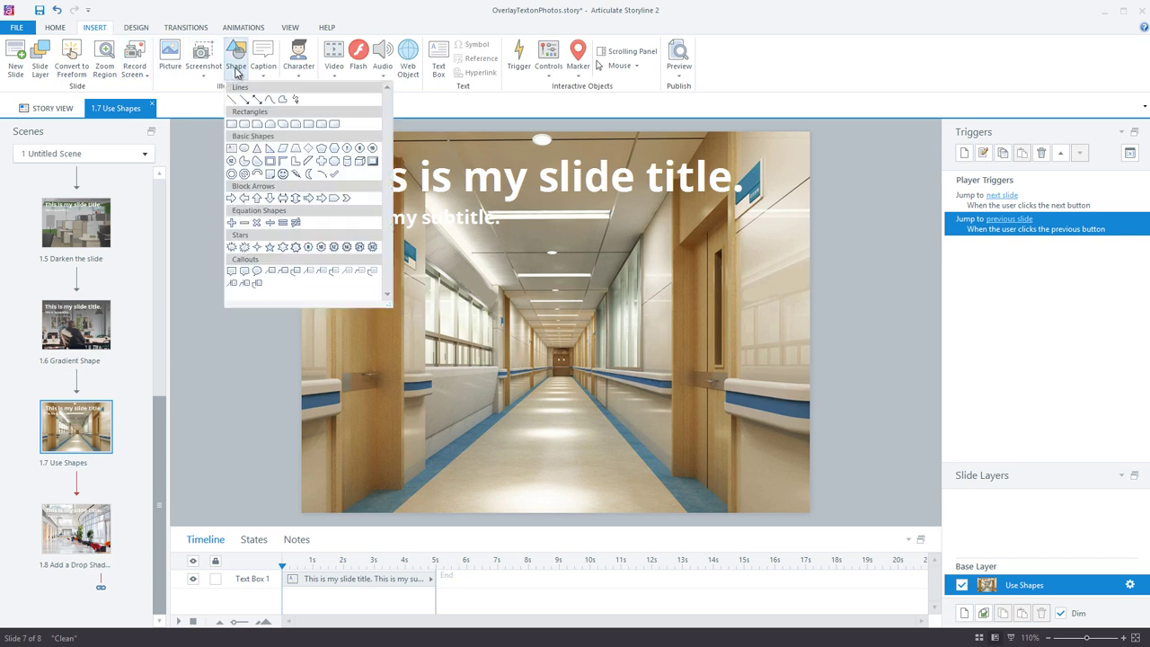
{"action": "left_click", "coordinate": [235, 127]}
{"action": "left_click_drag", "start_coordinate": [304, 153], "coordinate": [777, 243]}
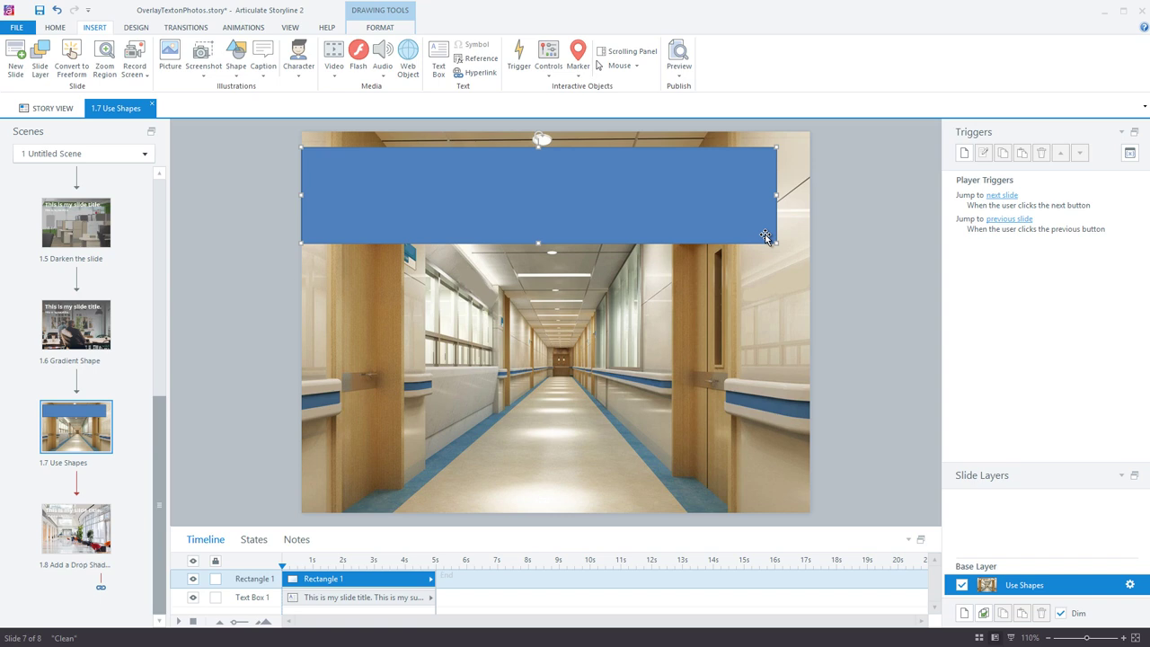
{"action": "left_click_drag", "start_coordinate": [364, 579], "coordinate": [367, 598]}
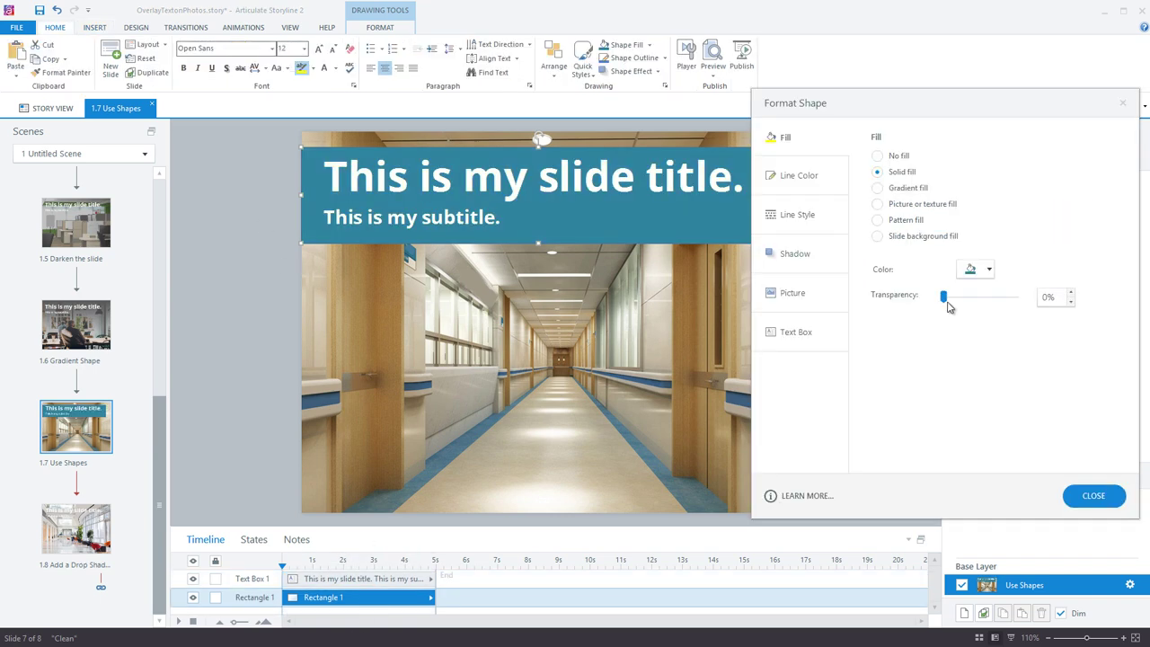
Step: Set the teal banner to 25% transparency, then open slide 1.8
{"action": "left_click_drag", "start_coordinate": [944, 300], "coordinate": [958, 303]}
{"action": "left_click", "coordinate": [1091, 497]}
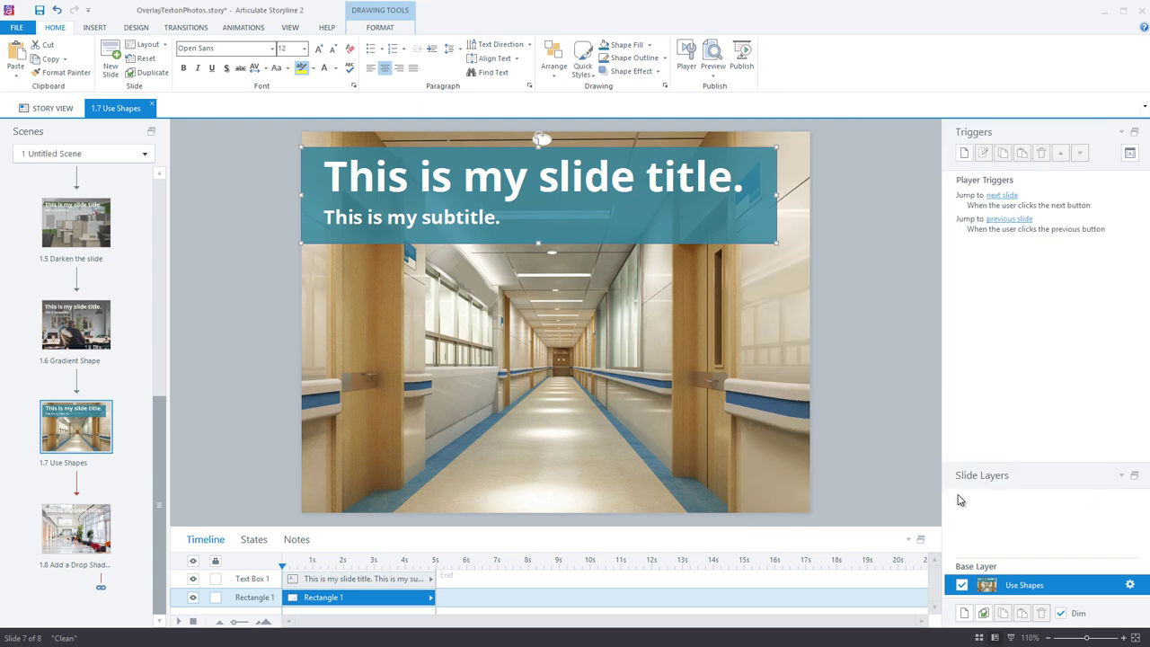
{"action": "left_click", "coordinate": [858, 299]}
{"action": "left_click", "coordinate": [90, 534]}
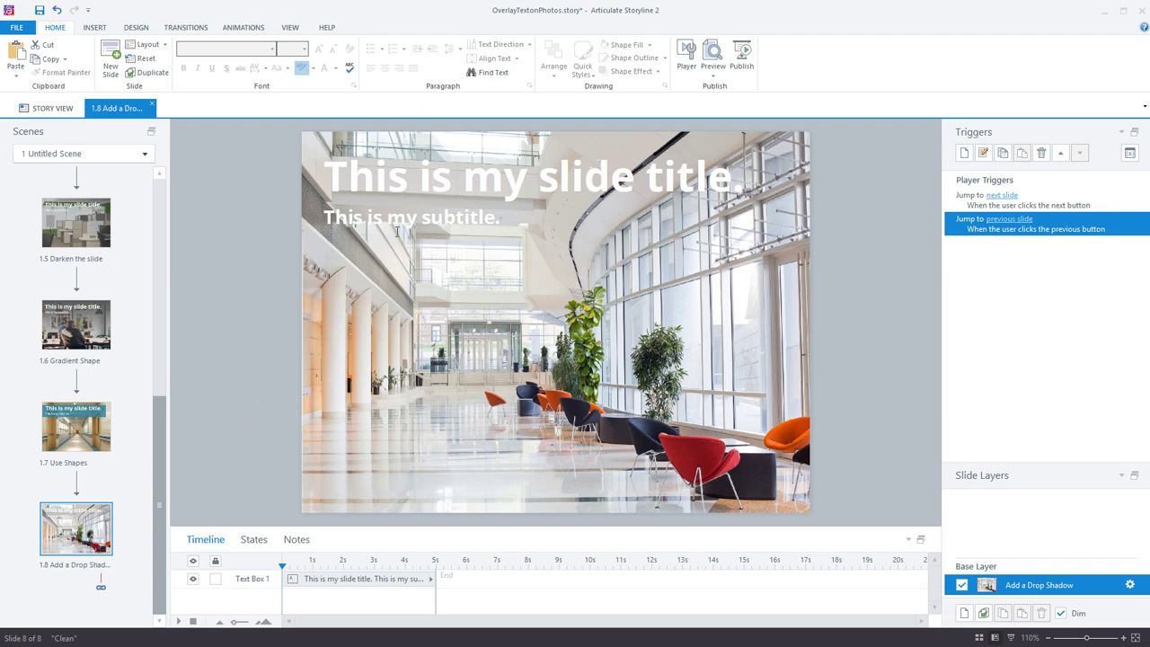
Step: Apply a text shadow to the title and subtitle text box on slide 1.8
{"action": "left_click", "coordinate": [433, 146]}
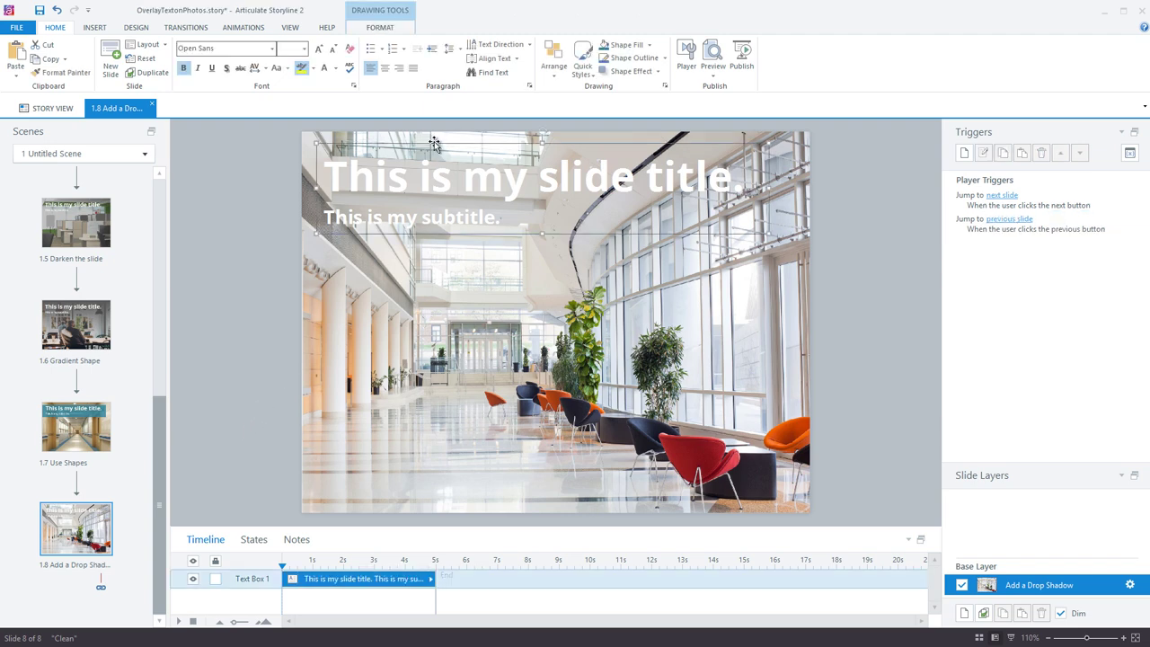
{"action": "left_click", "coordinate": [226, 69]}
{"action": "left_click", "coordinate": [230, 155]}
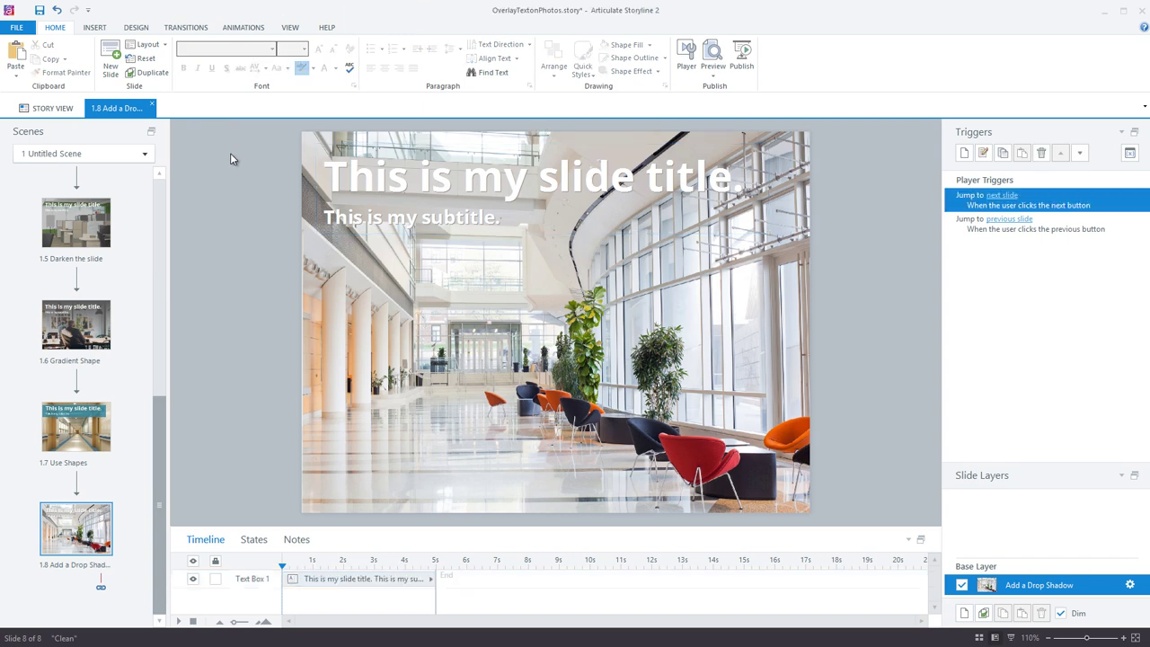